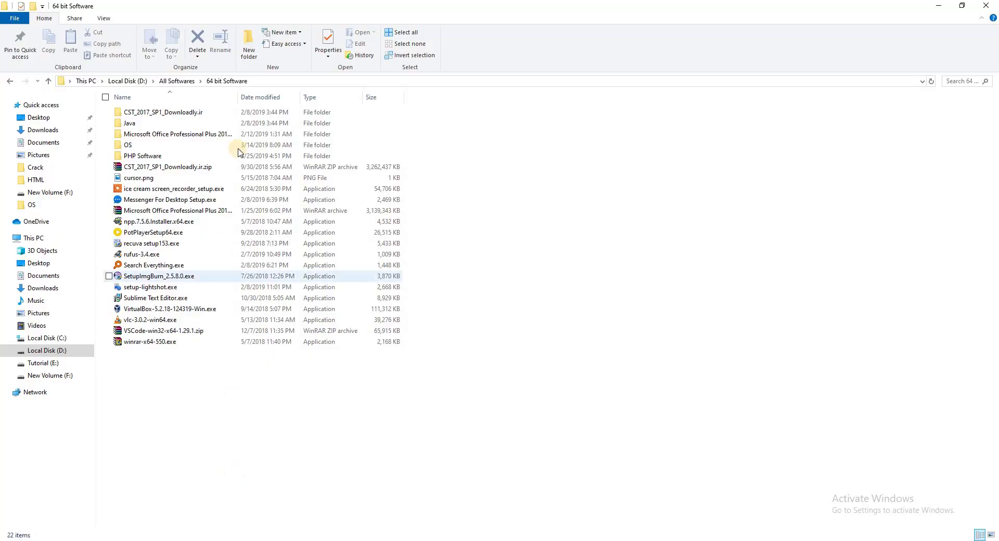
- Open the CST_2017_SP1_Downloadly.ir folder and run Setup.exe to start the CST 2017 launcher
click(155, 114)
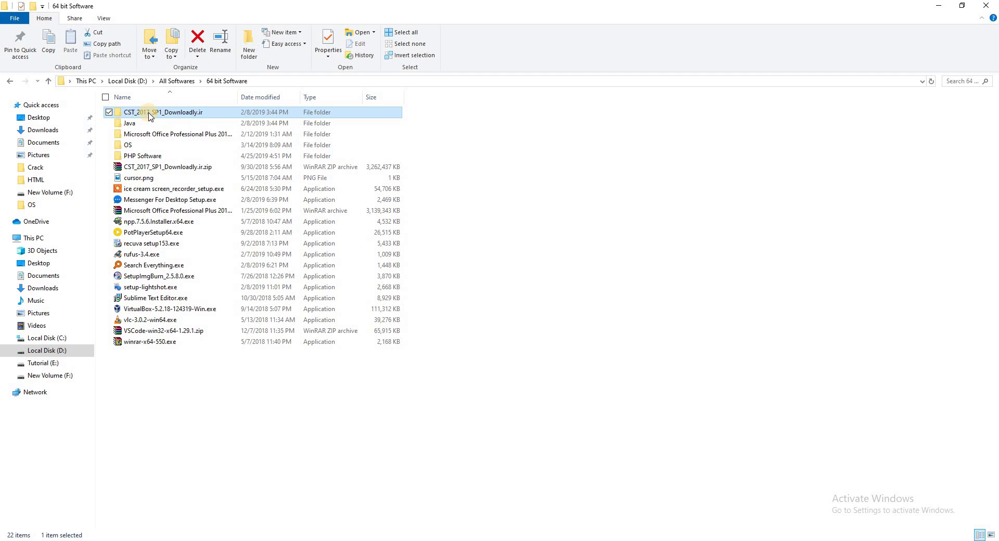
mouse_move(149, 116)
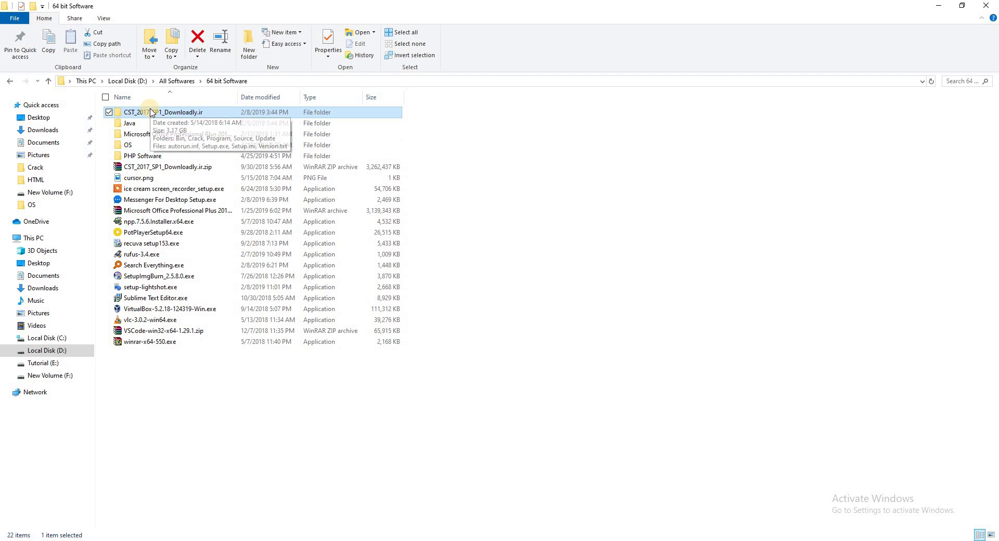
double_click(150, 112)
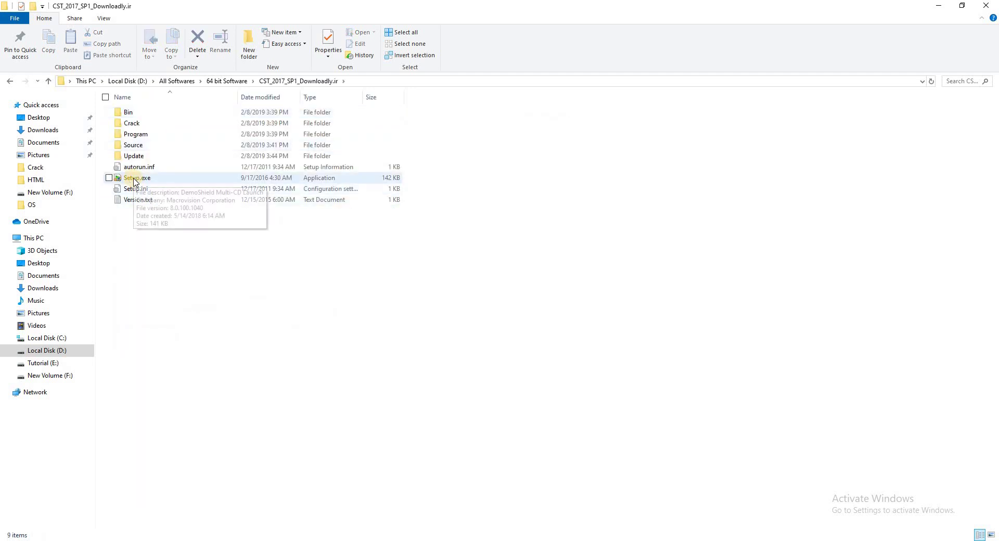
double_click(134, 180)
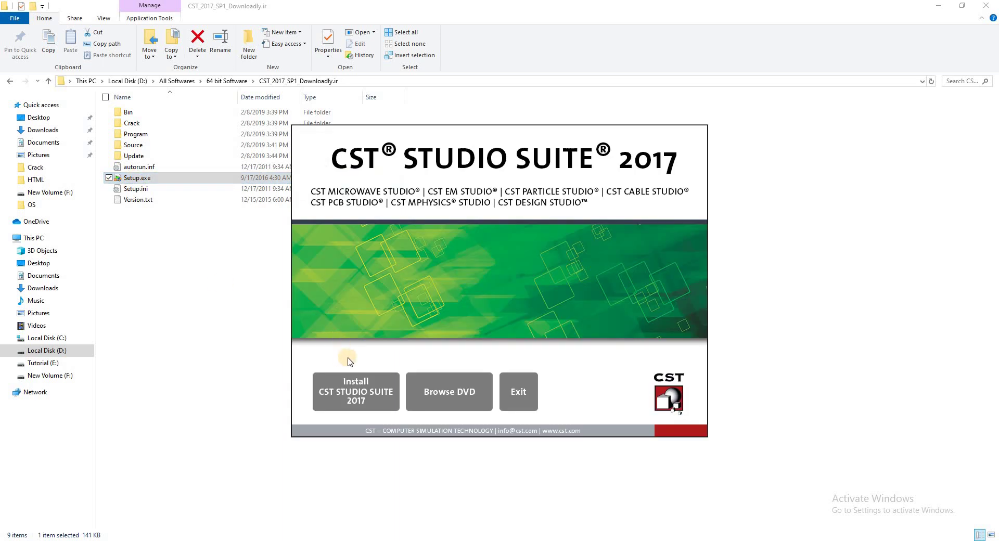
- Start the CST Studio Suite 2017 install, accept the licence and choose a Custom setup
click(353, 396)
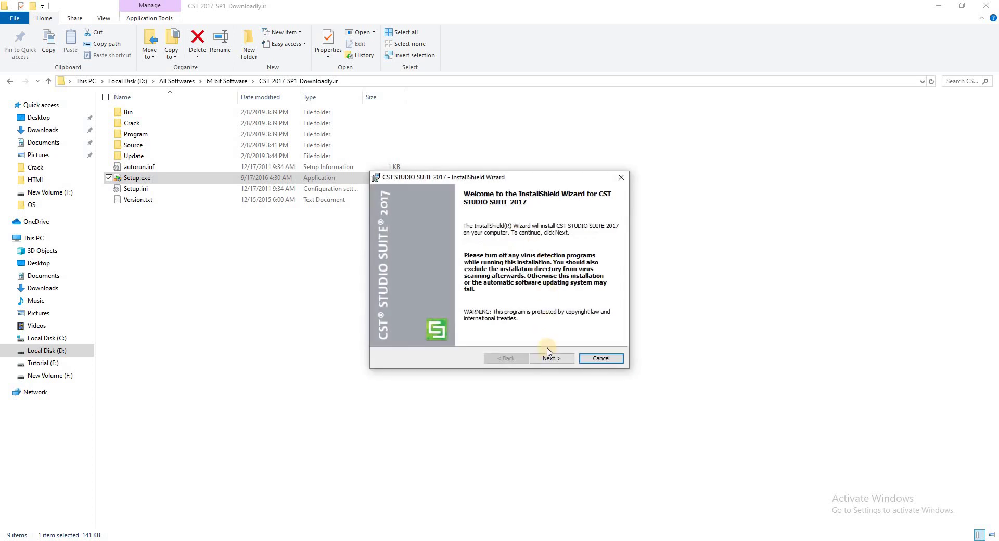
click(549, 360)
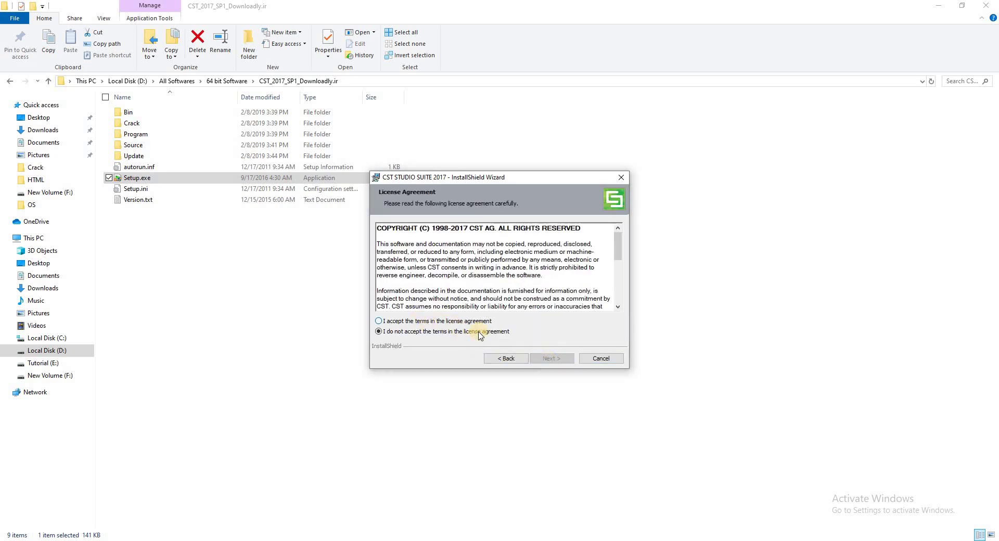
click(468, 321)
click(556, 358)
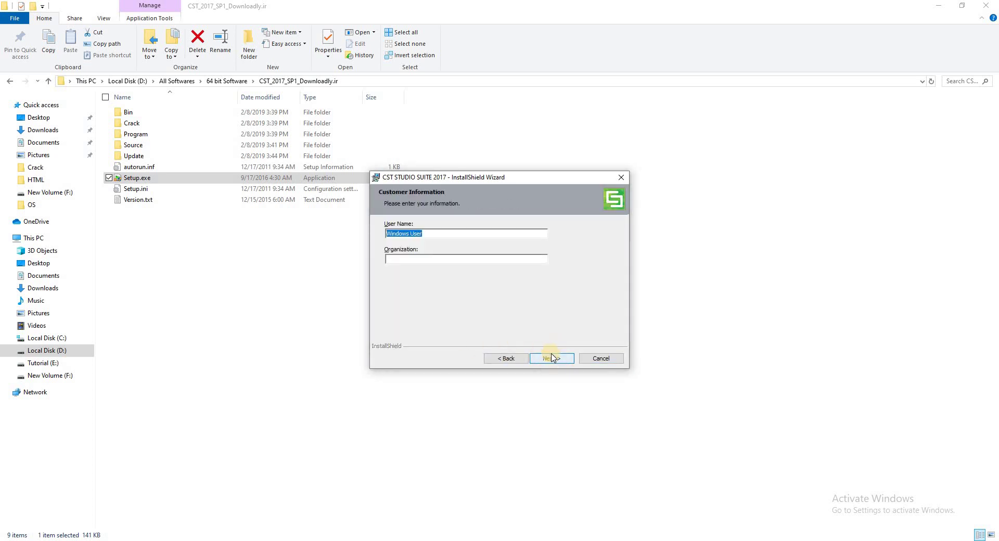
click(552, 359)
click(550, 359)
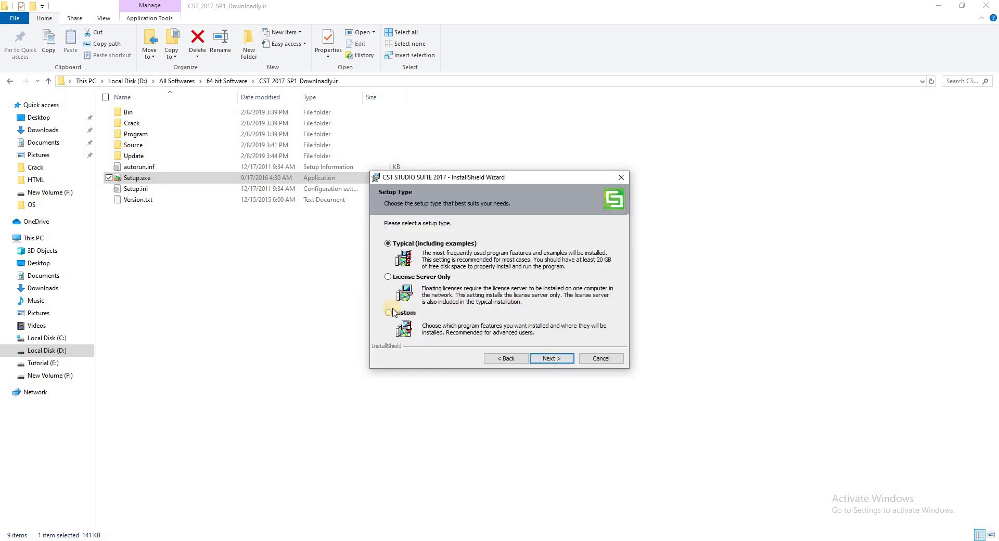
click(546, 358)
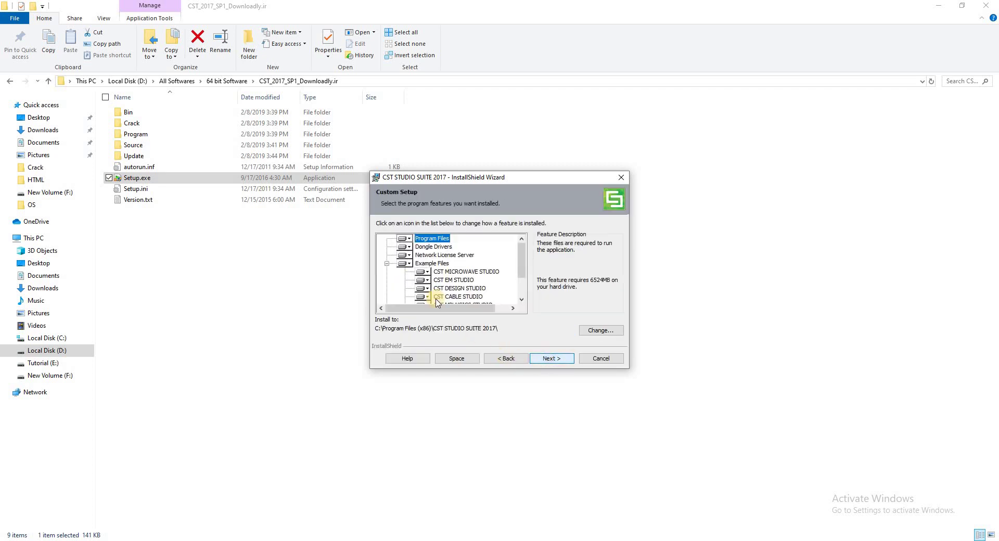
- Exclude Dongle Drivers, run the installation and finish the wizard without launching
click(409, 250)
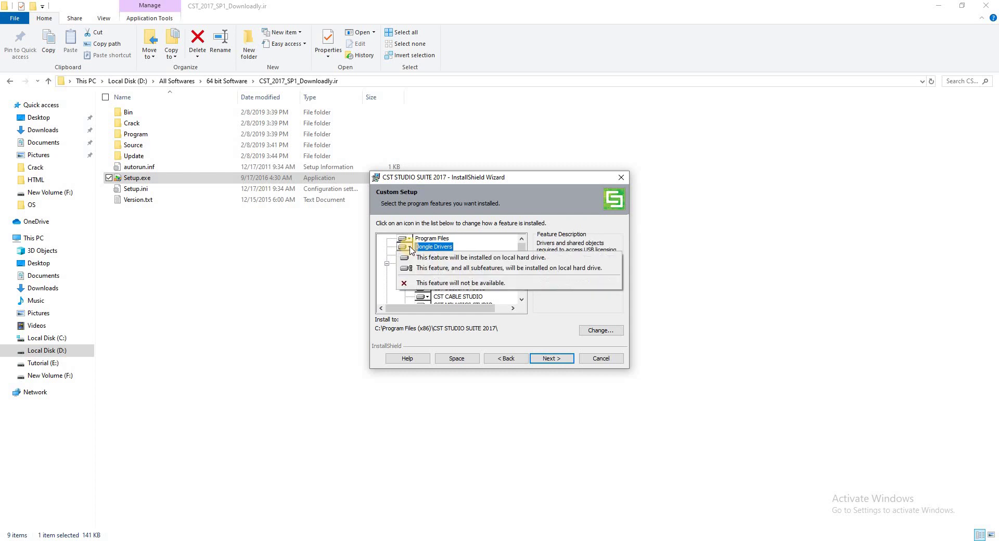
click(419, 285)
click(550, 359)
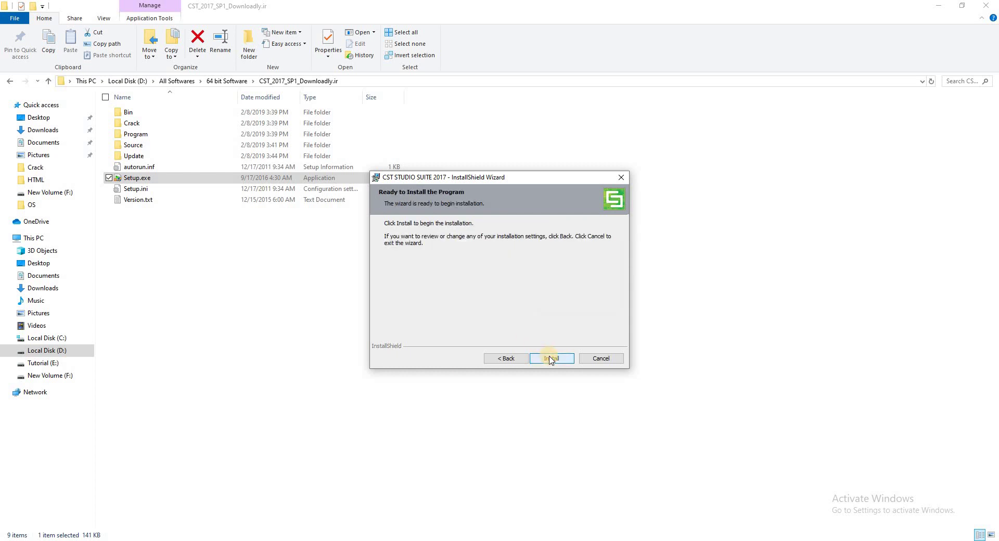
click(551, 358)
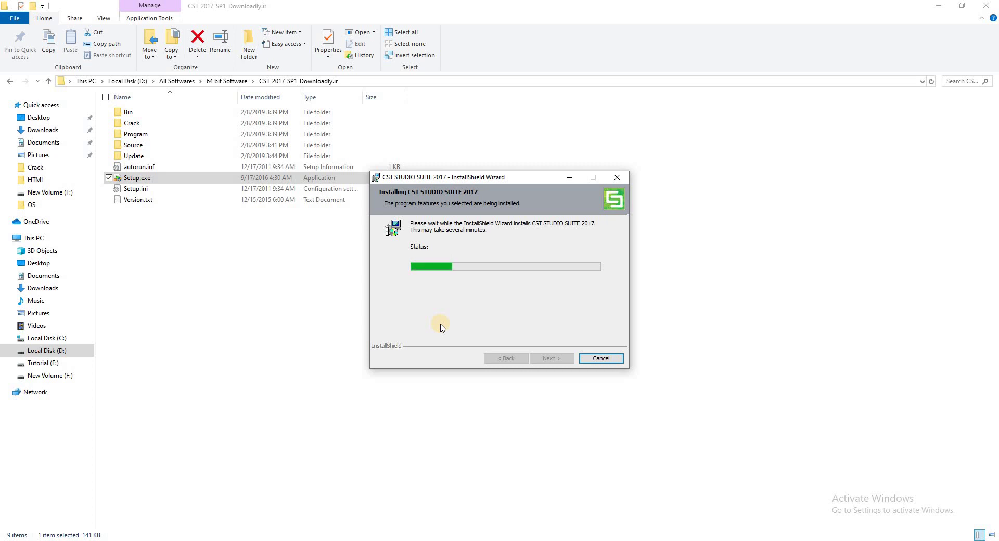
click(319, 339)
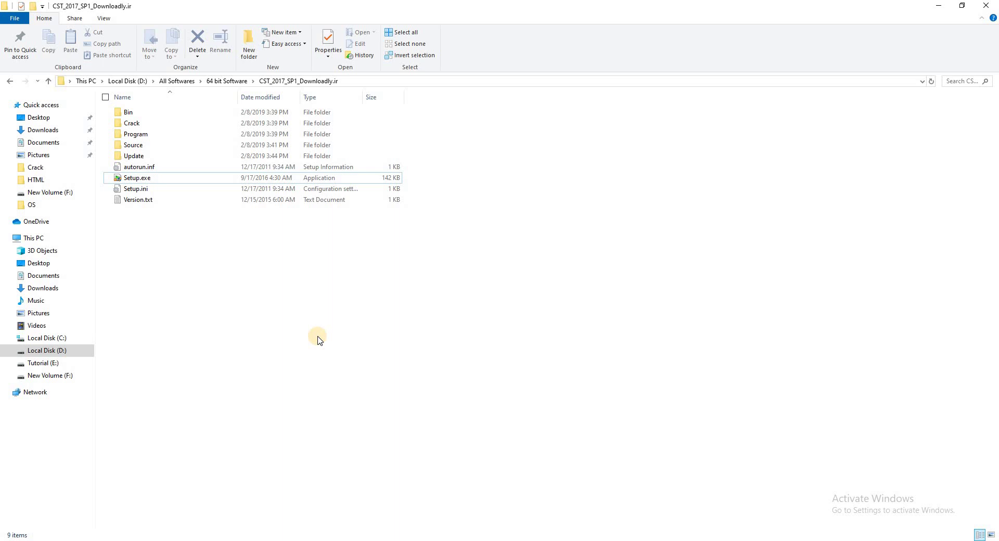
key(alt+Tab)
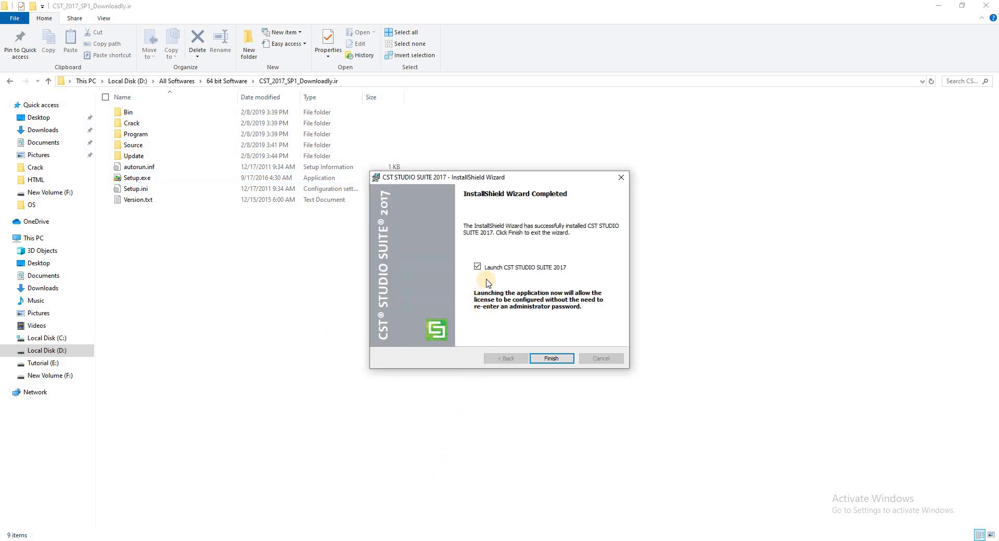
click(545, 359)
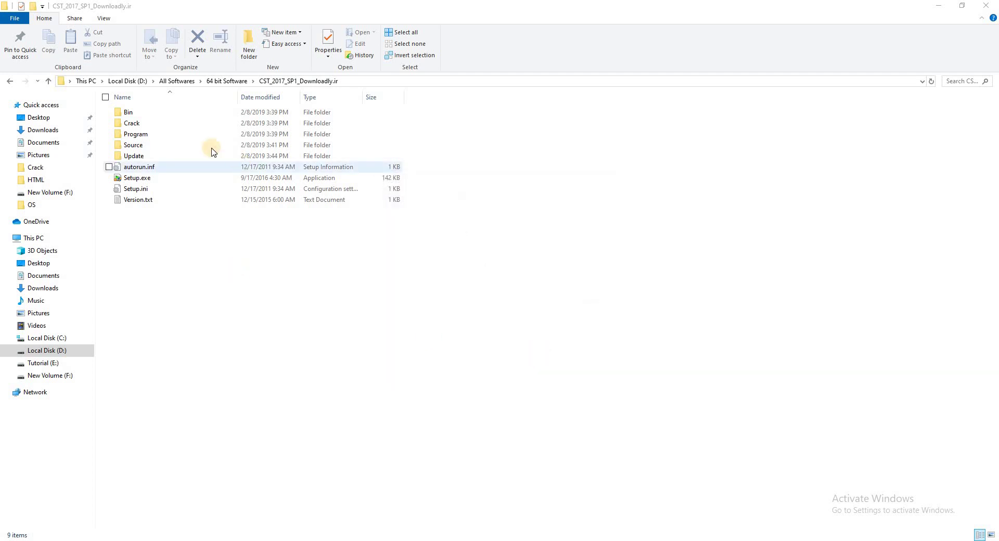
- Open Crack\Readme.txt maximized in Notepad and highlight 'Run the CST Update Manager'
double_click(133, 124)
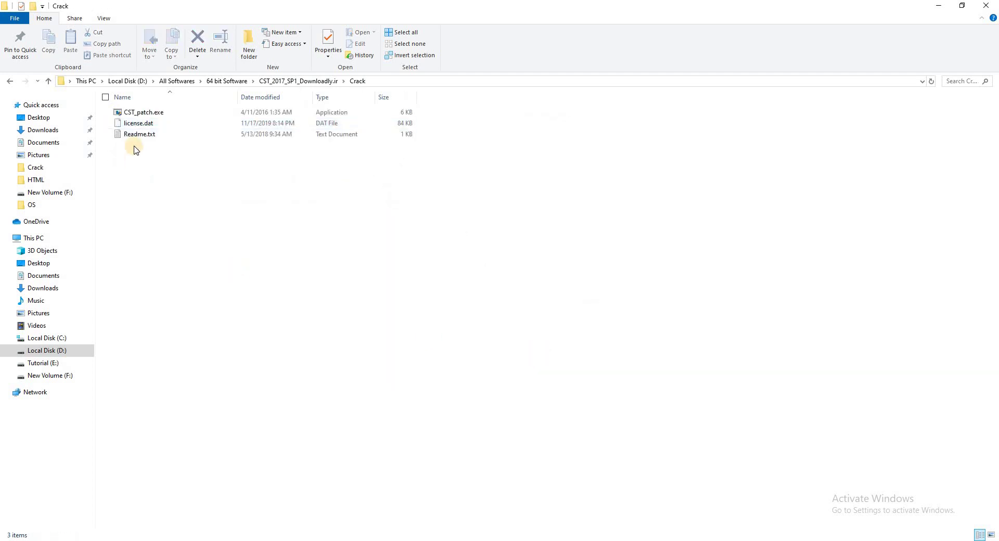
click(139, 137)
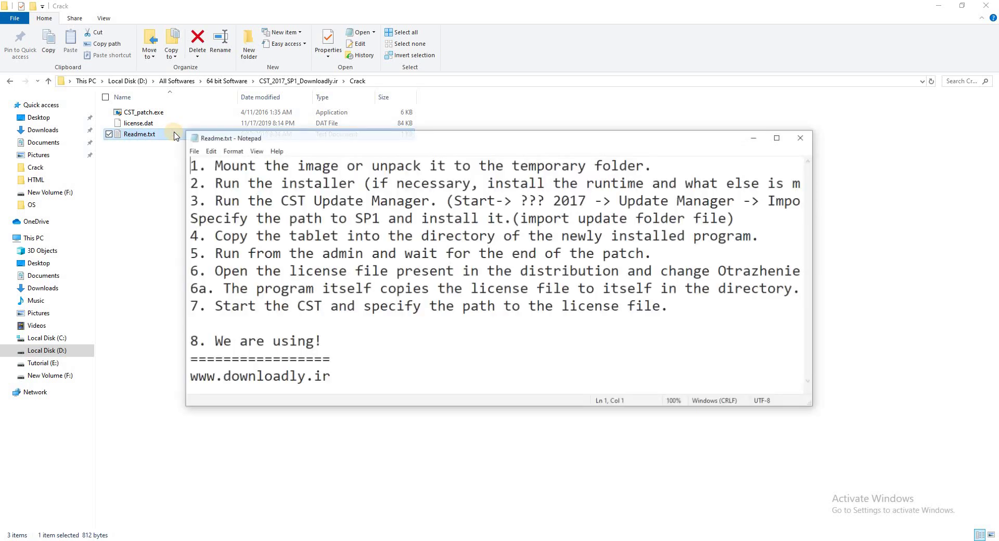
click(779, 138)
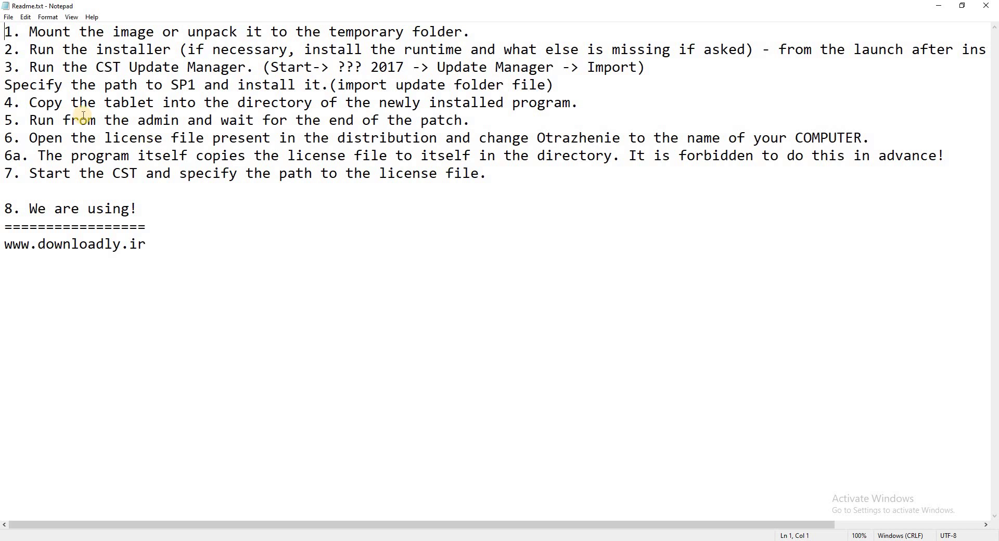
drag(30, 66, 246, 67)
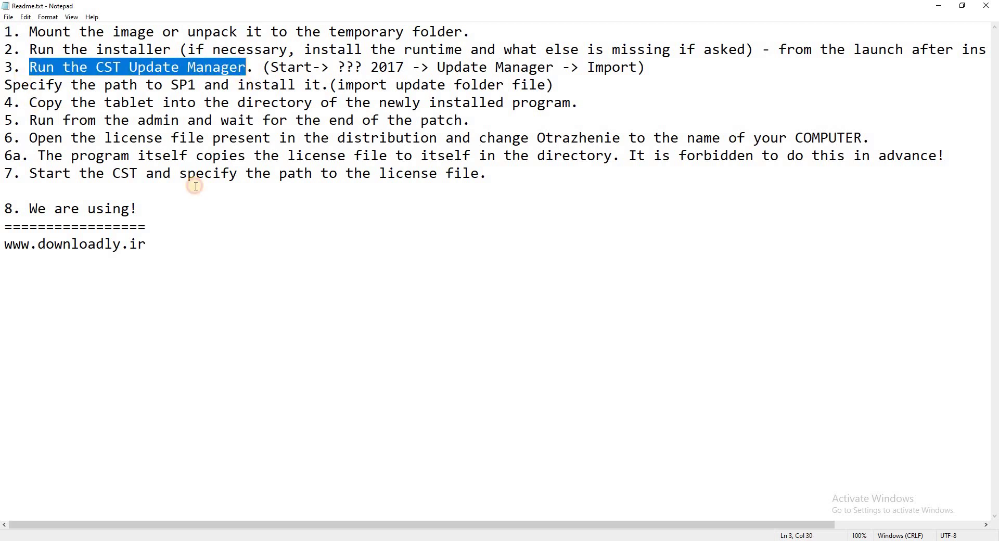
- Launch CST Update Manager 2017 from the Start menu and review the Readme's Import step
click(8, 523)
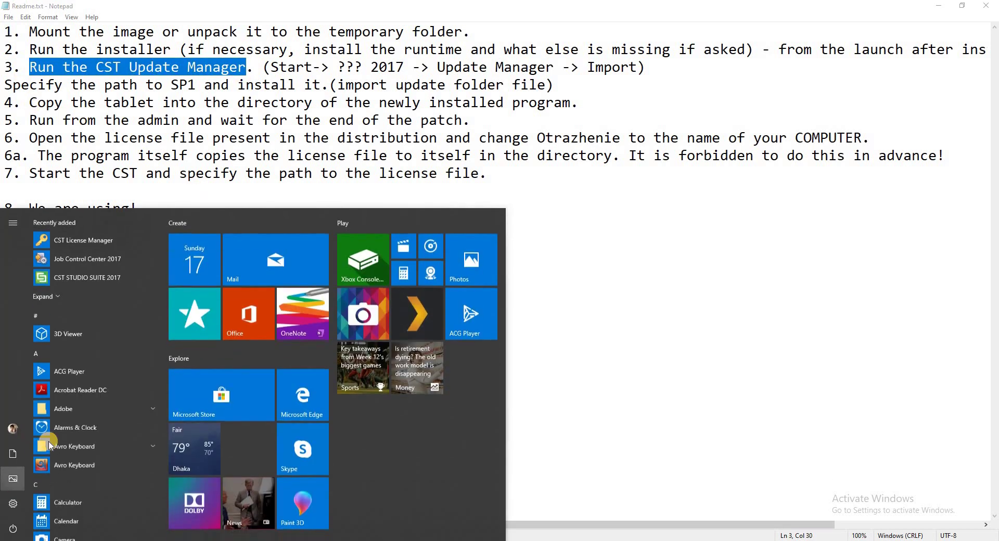
scroll(68, 428, down, 3)
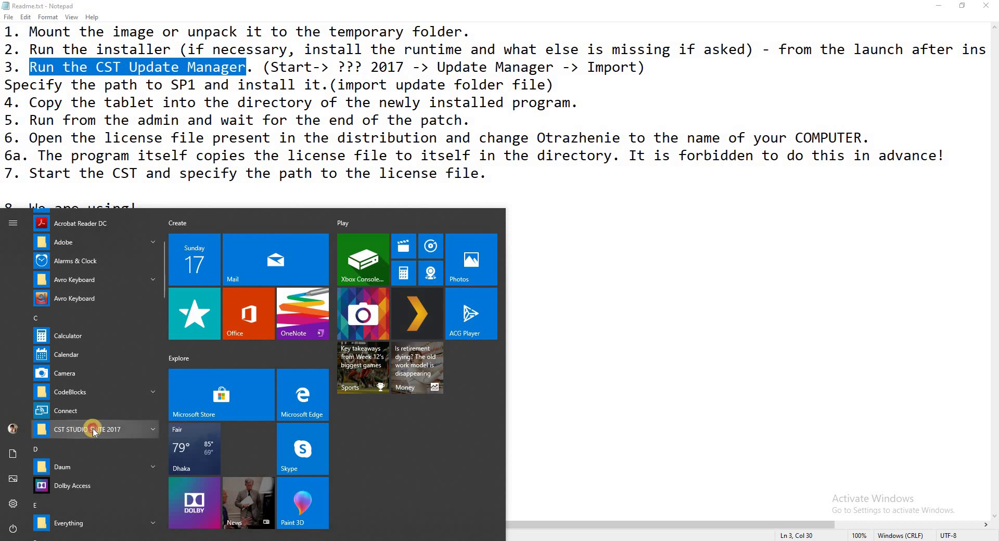
click(93, 429)
scroll(94, 429, down, 3)
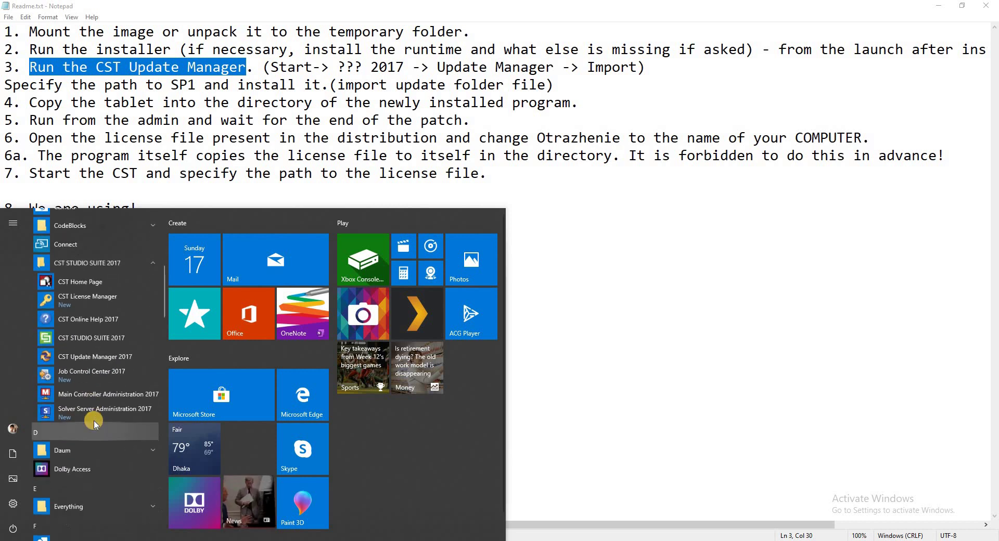
click(90, 358)
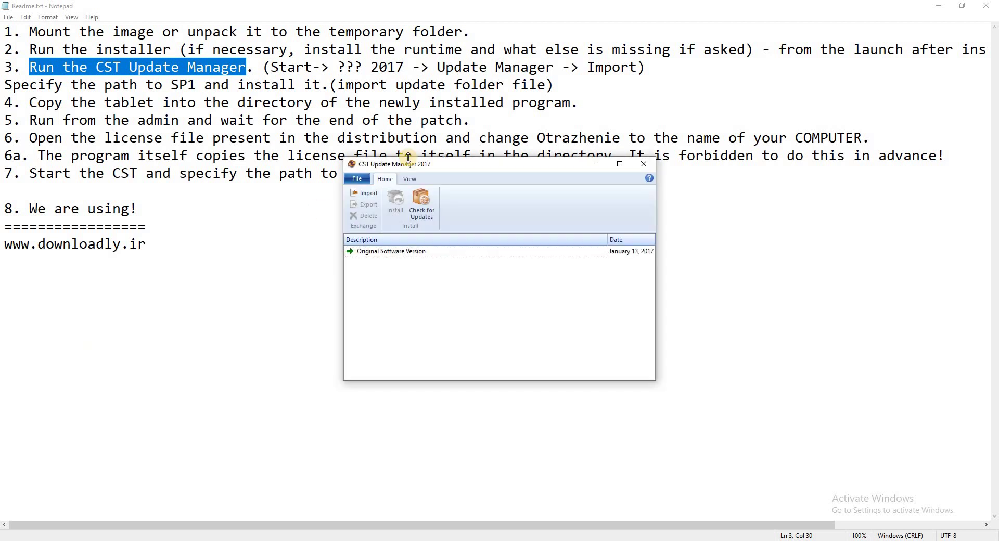
click(229, 102)
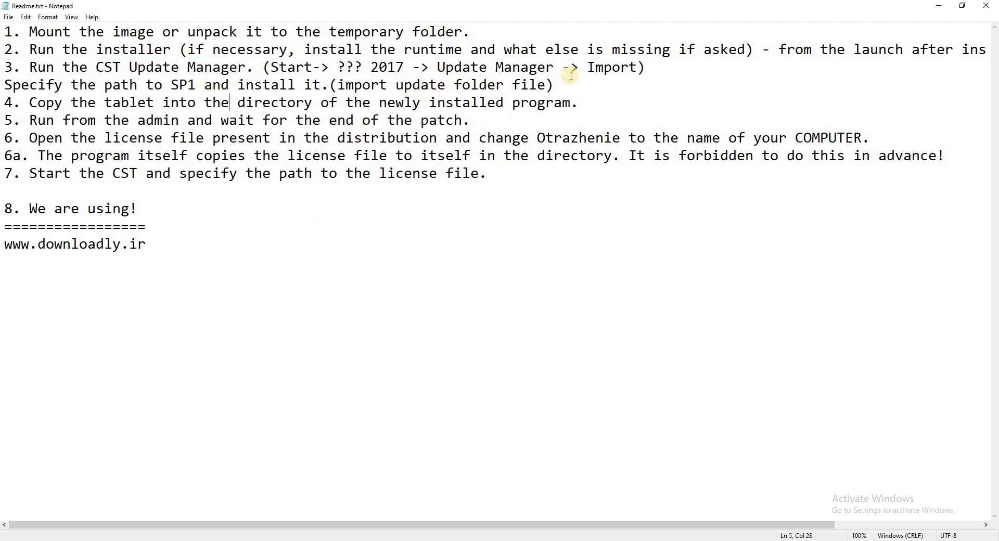
drag(587, 66, 638, 67)
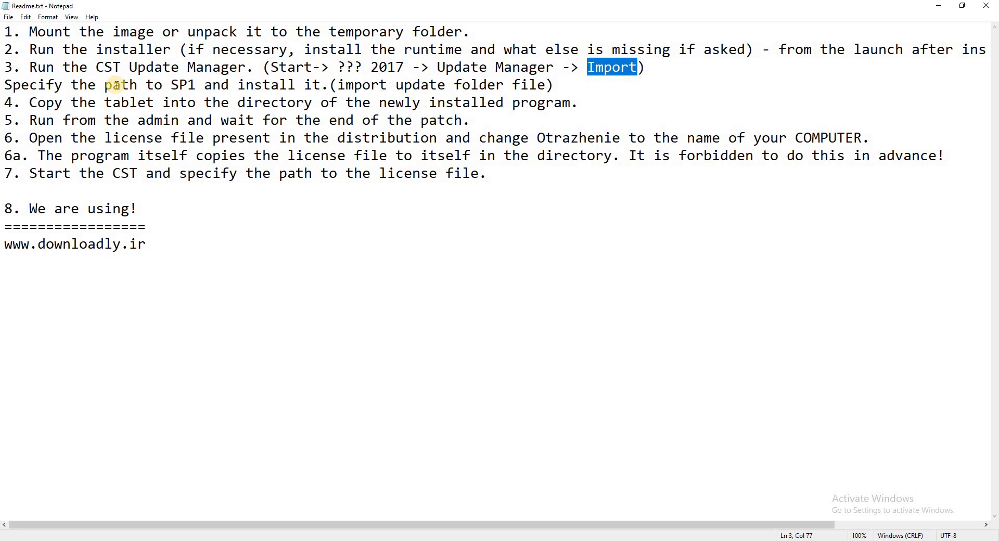
drag(170, 83, 329, 85)
- Import the SP1 patch from the Update folder, install it, and dismiss the completion dialog
click(409, 531)
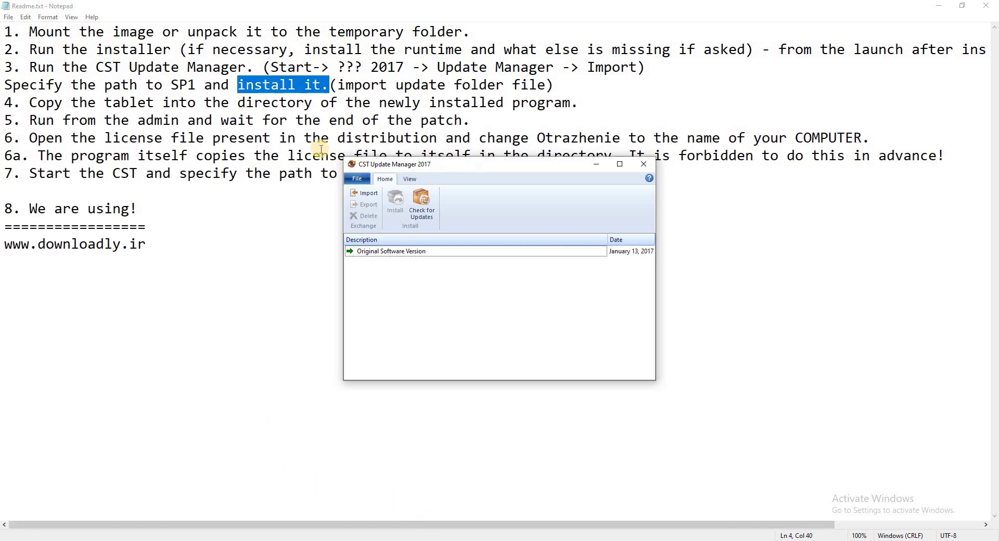
click(378, 194)
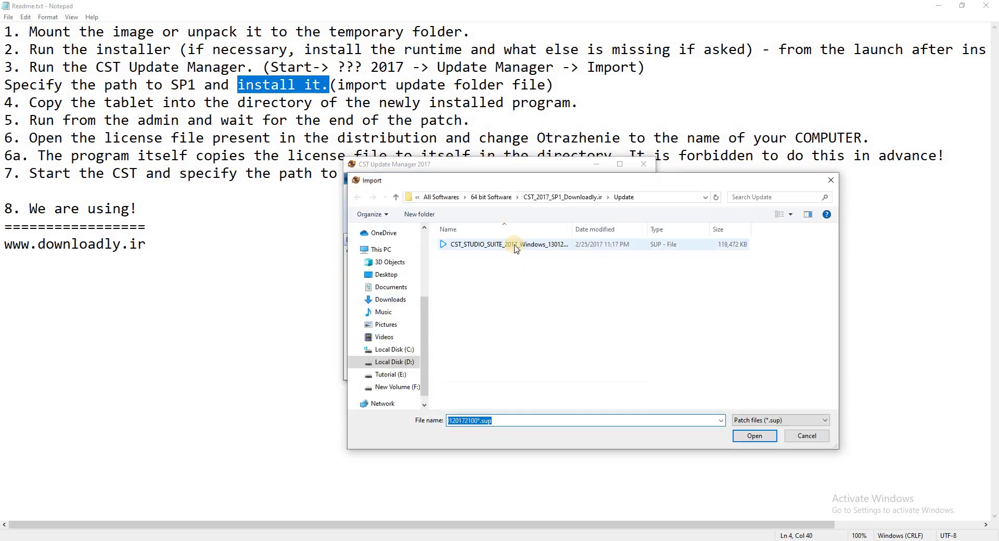
double_click(516, 246)
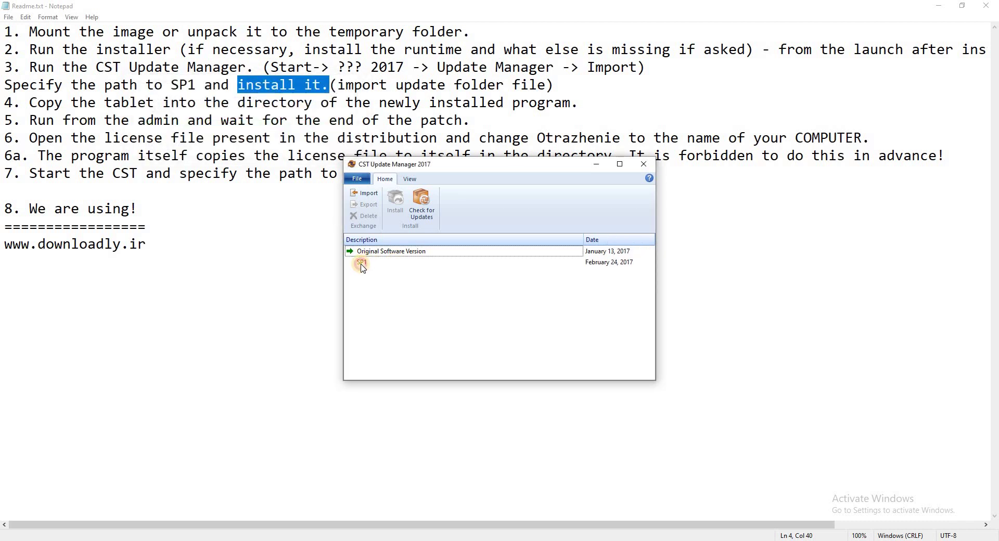
click(362, 265)
click(395, 212)
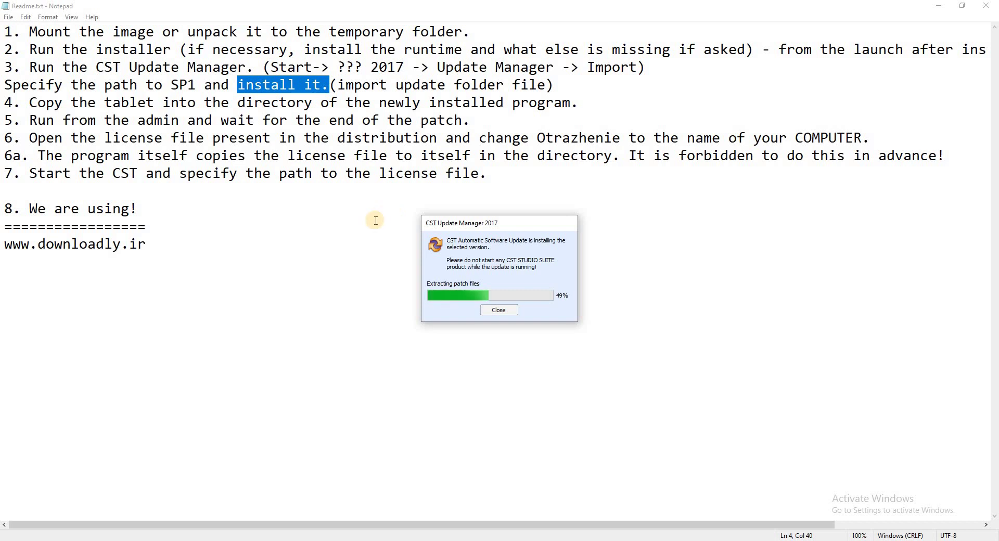
click(374, 221)
click(476, 397)
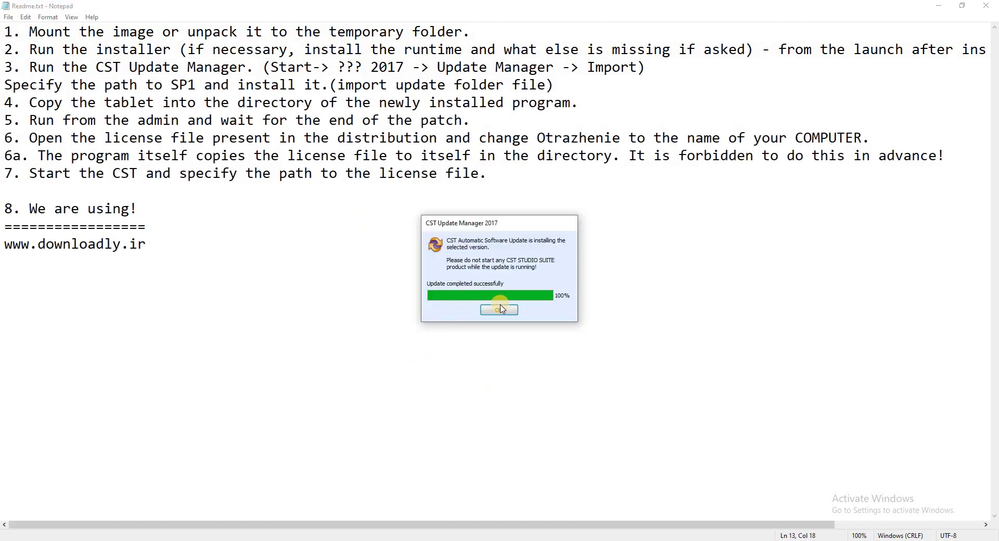
click(499, 311)
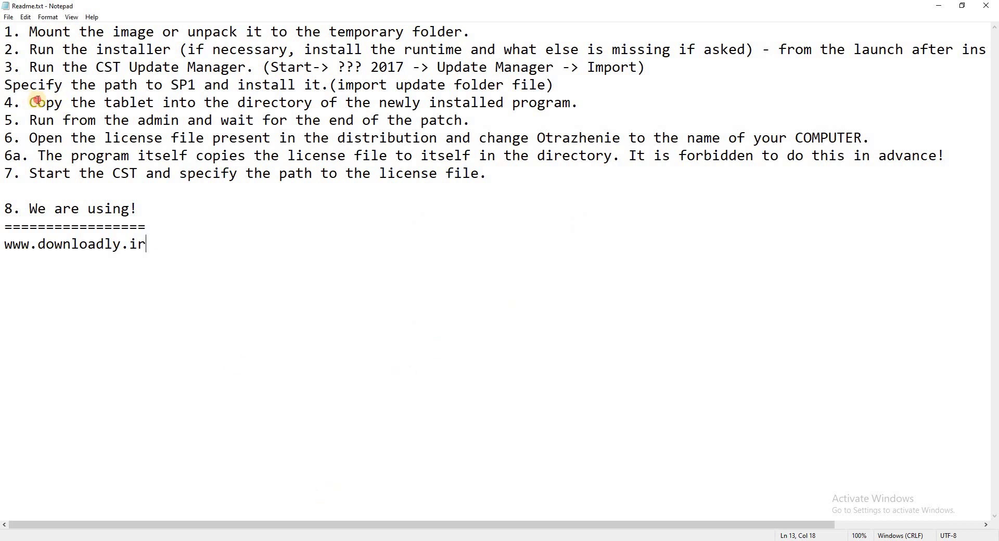
- Launch Main Controller Administration 2017 from the CST STUDIO SUITE 2017 Start menu group
drag(37, 101, 245, 98)
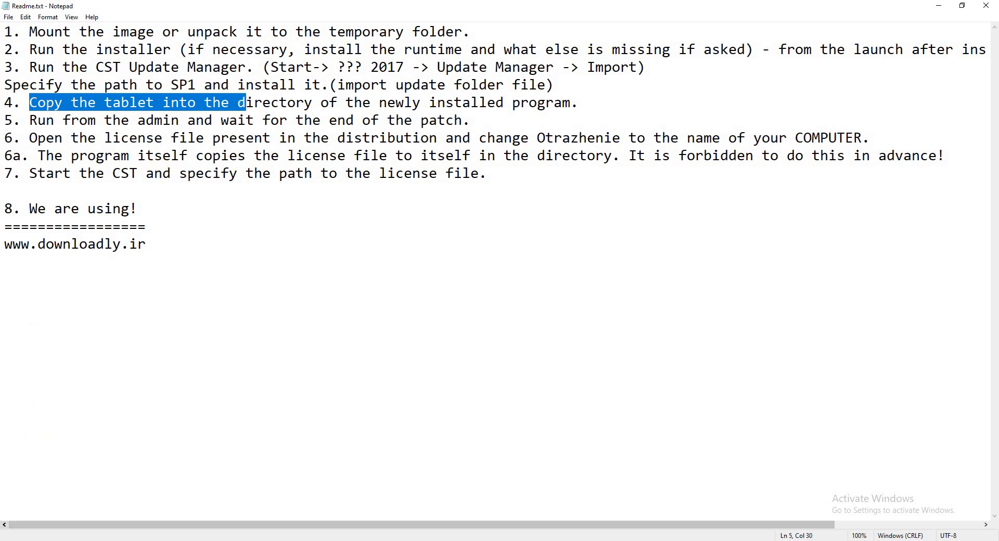
click(11, 527)
scroll(68, 354, down, 5)
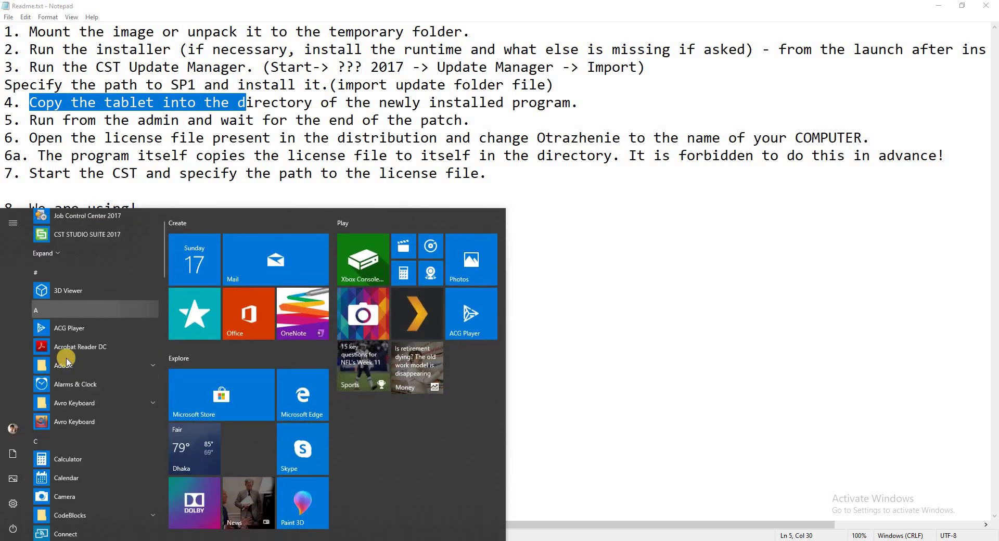
click(67, 346)
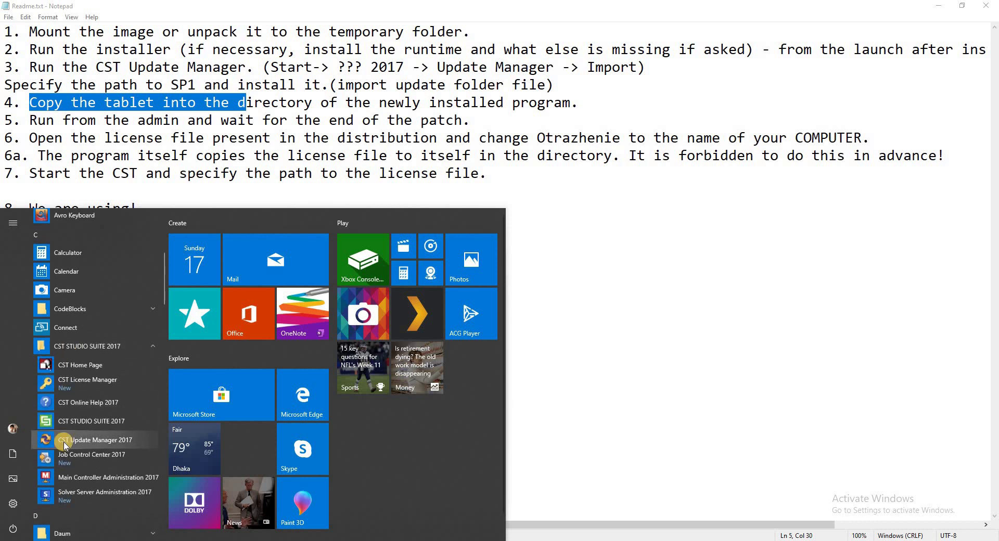
click(78, 476)
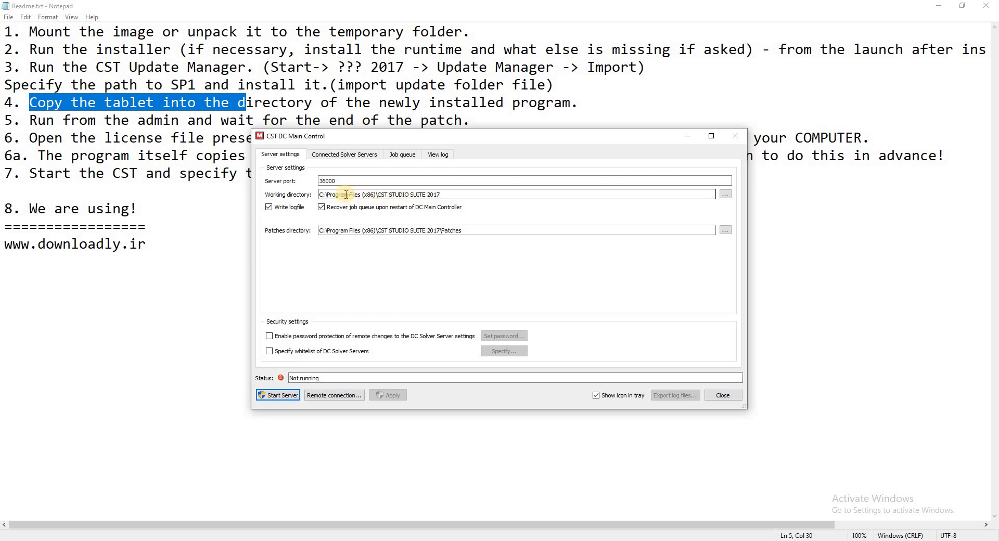
- Set the working directory to C:\Program Files (x86)\CST STUDIO SUITE 2017, start the server, and close
click(723, 193)
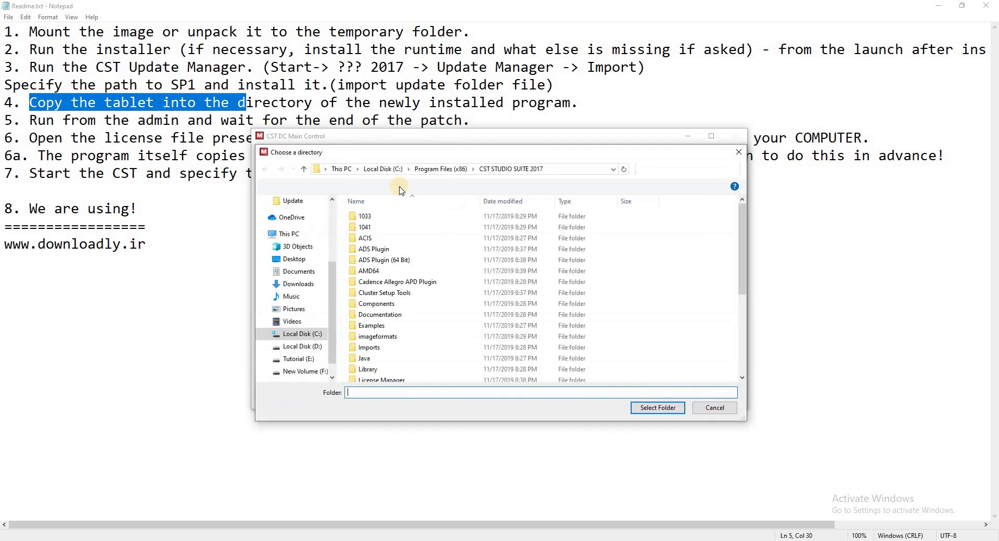
click(308, 337)
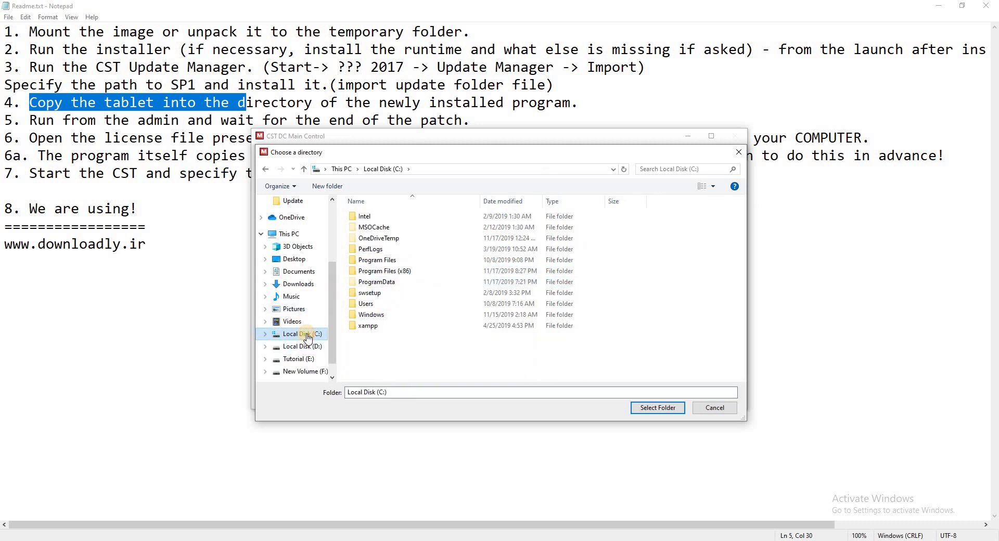
double_click(385, 271)
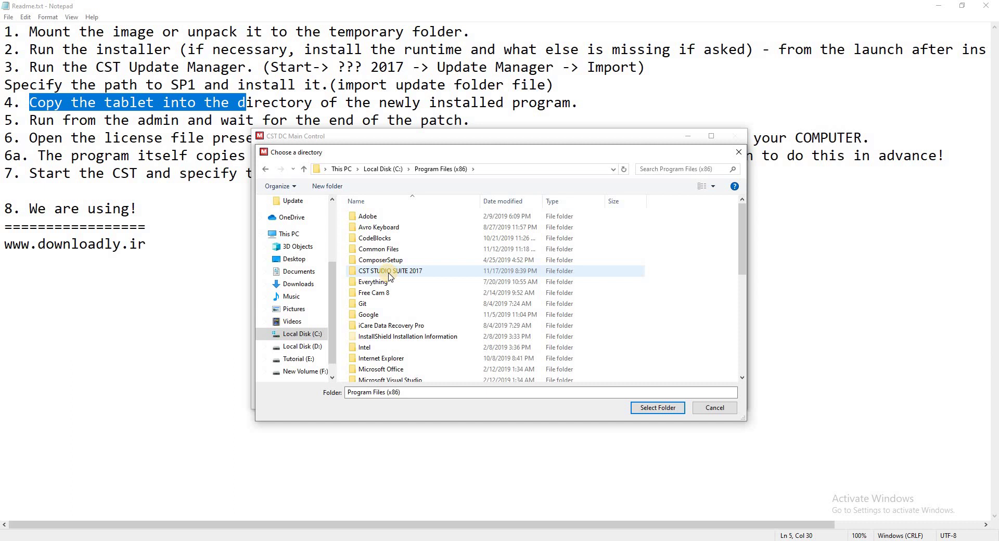
double_click(389, 271)
click(647, 408)
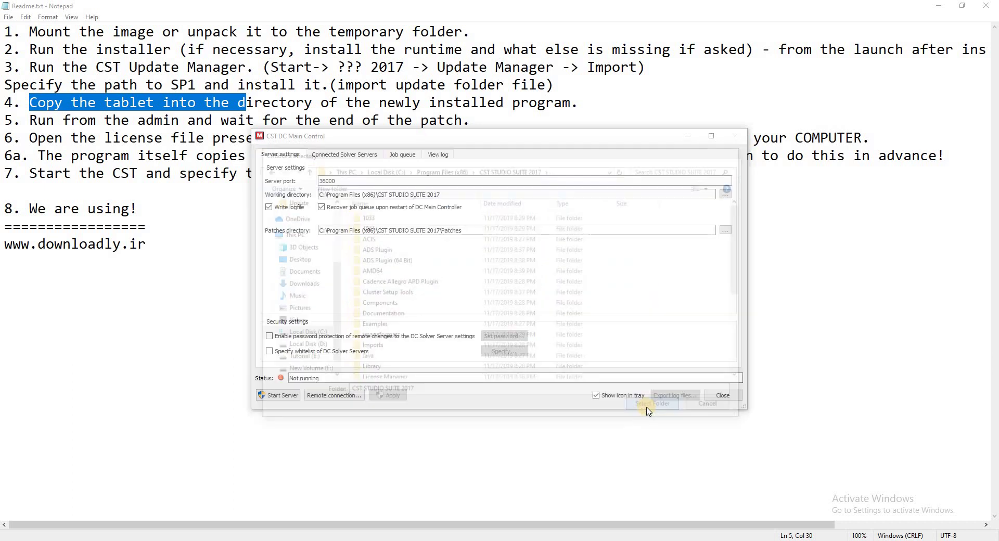
click(278, 395)
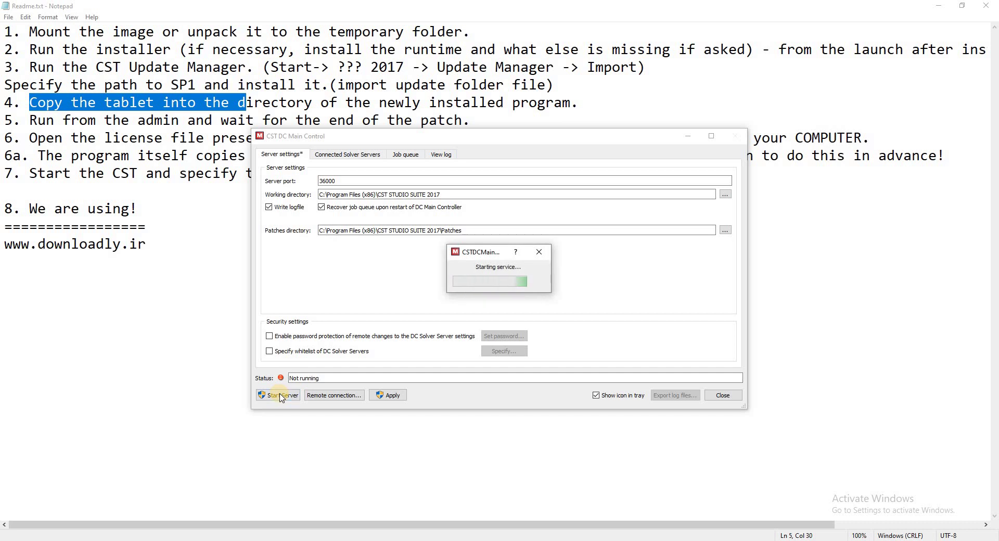
click(723, 395)
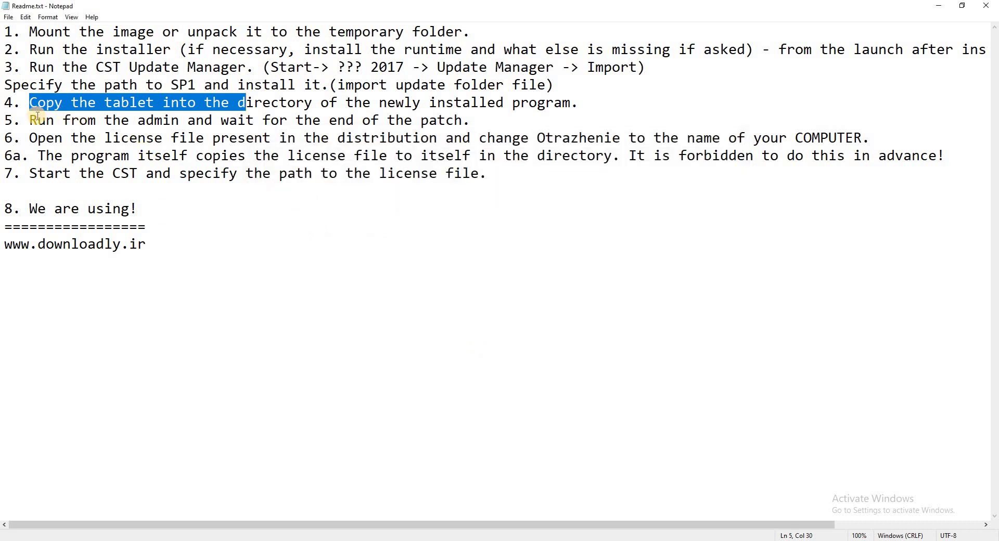
drag(30, 120, 204, 126)
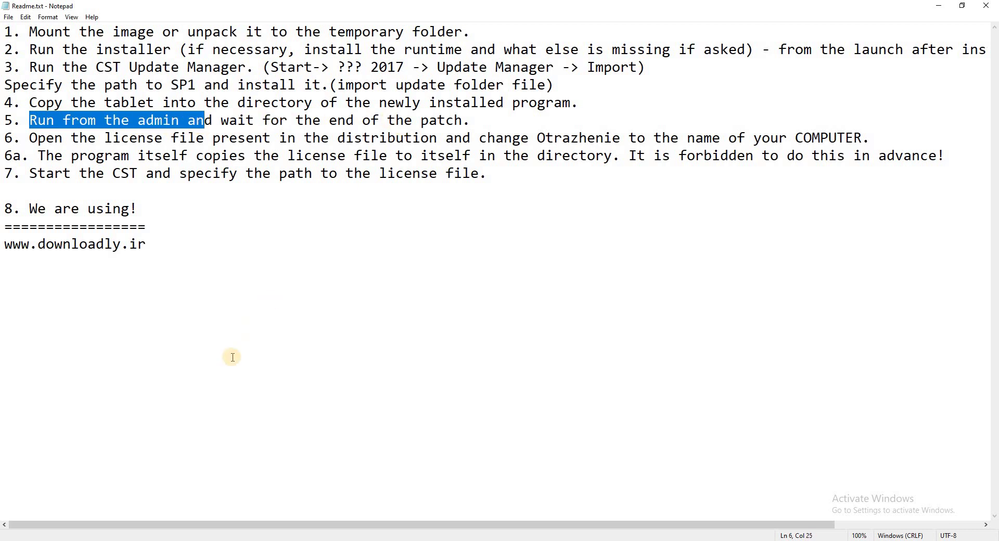
- Close the Readme and copy CST_patch.exe and license.dat from the Crack folder
key(alt+F4)
click(102, 118)
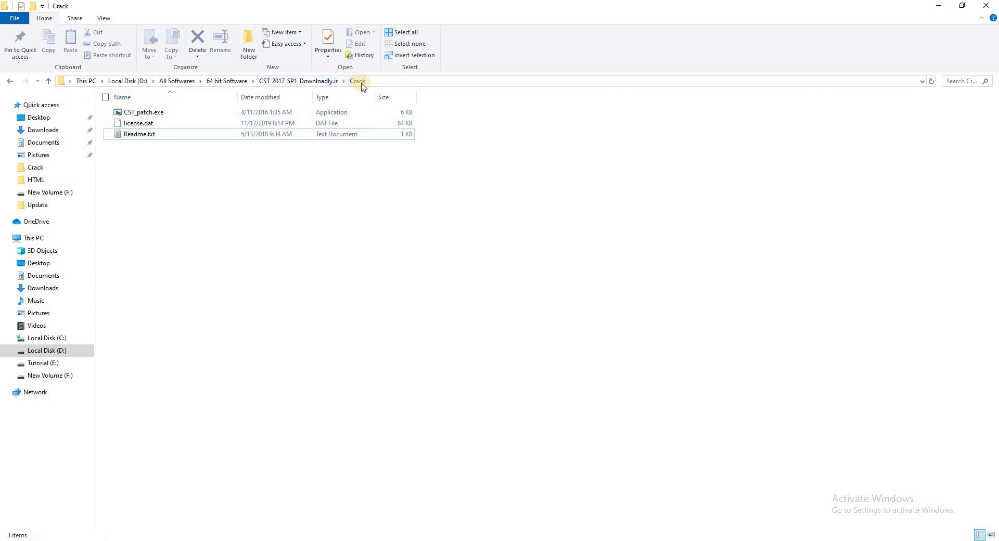
click(110, 124)
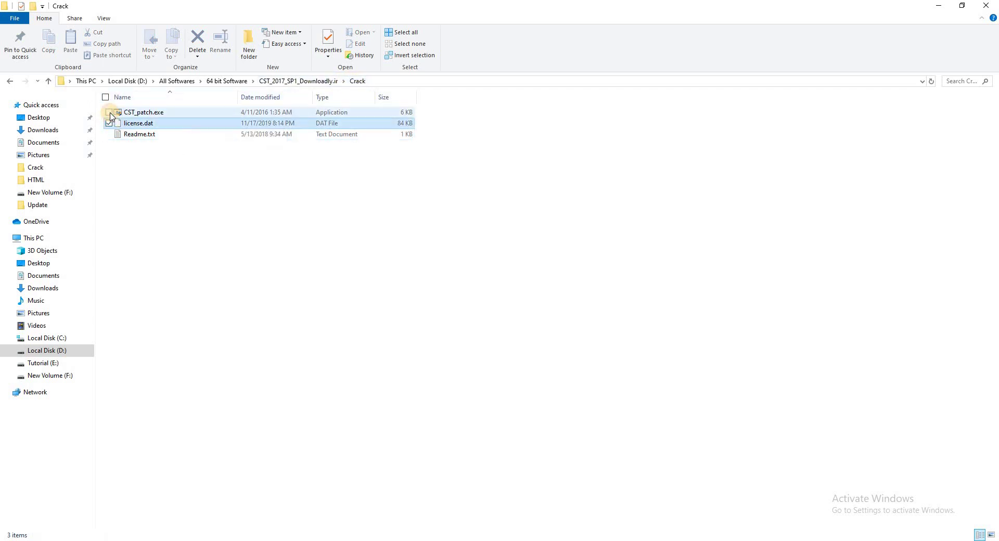
click(109, 112)
right_click(133, 113)
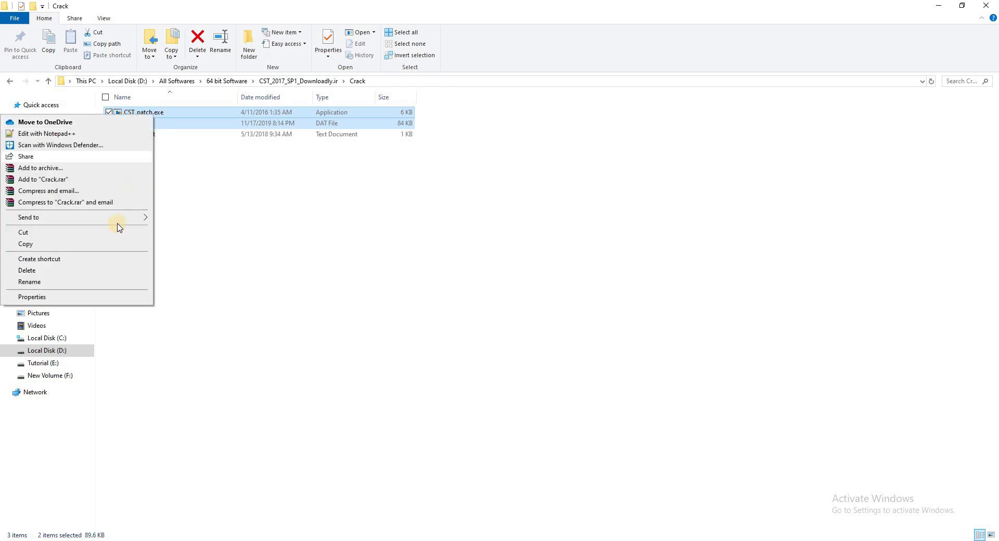
click(148, 244)
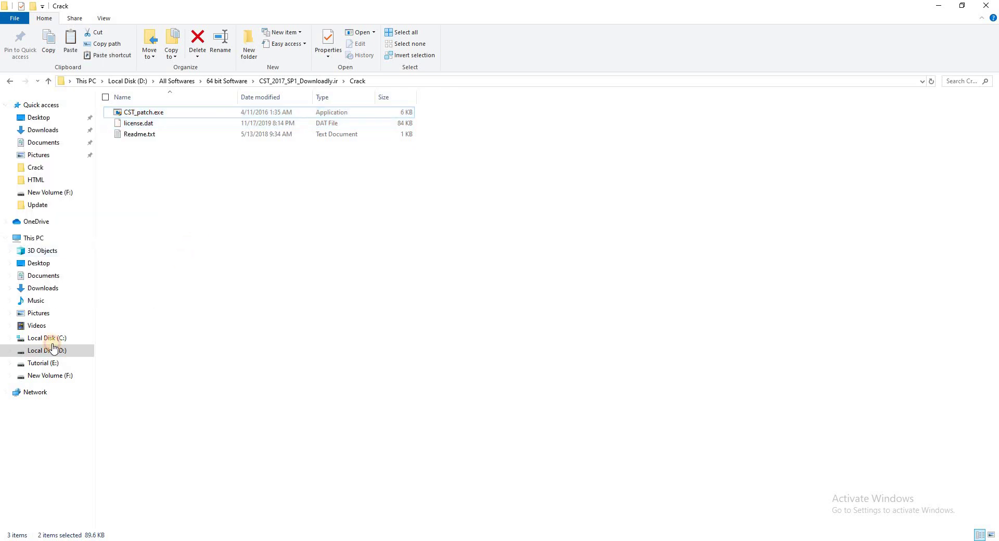
- Paste both files into C:\Program Files (x86)\CST STUDIO SUITE 2017, replacing the existing license.dat
click(46, 337)
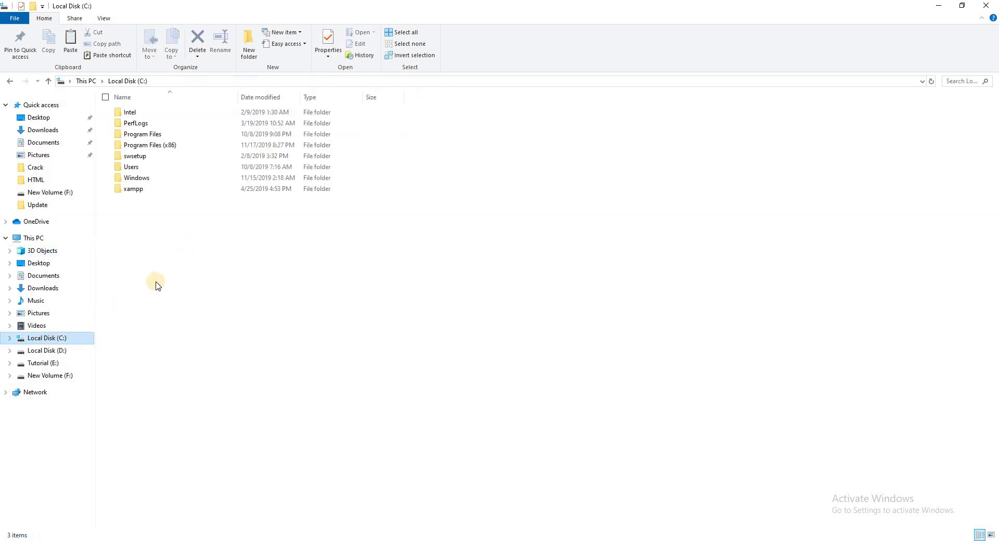
double_click(140, 145)
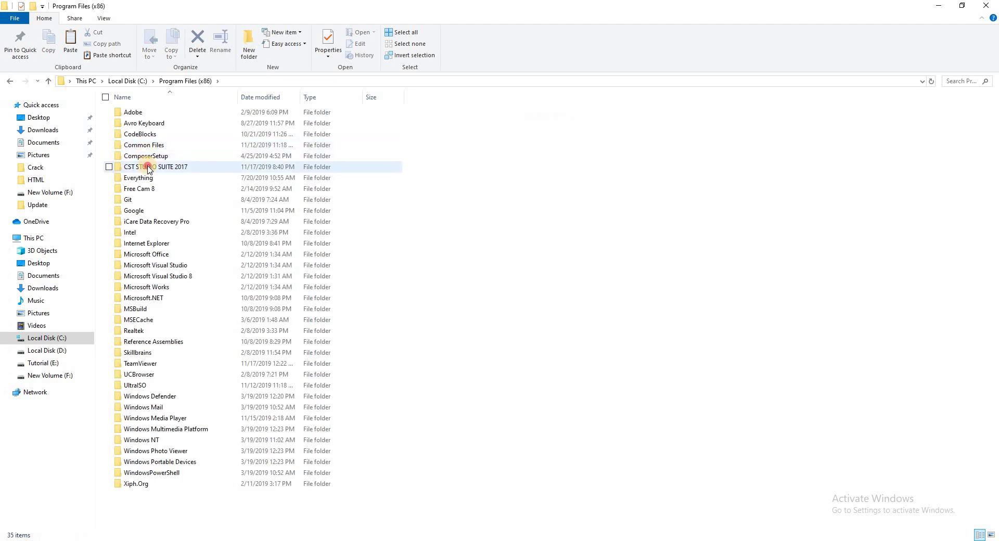
double_click(149, 168)
right_click(674, 237)
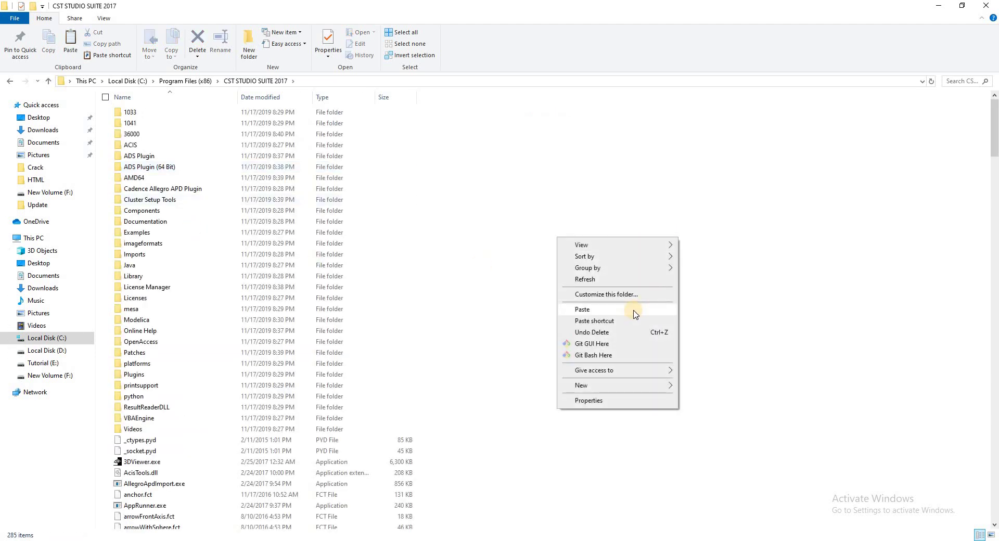
click(627, 310)
click(448, 293)
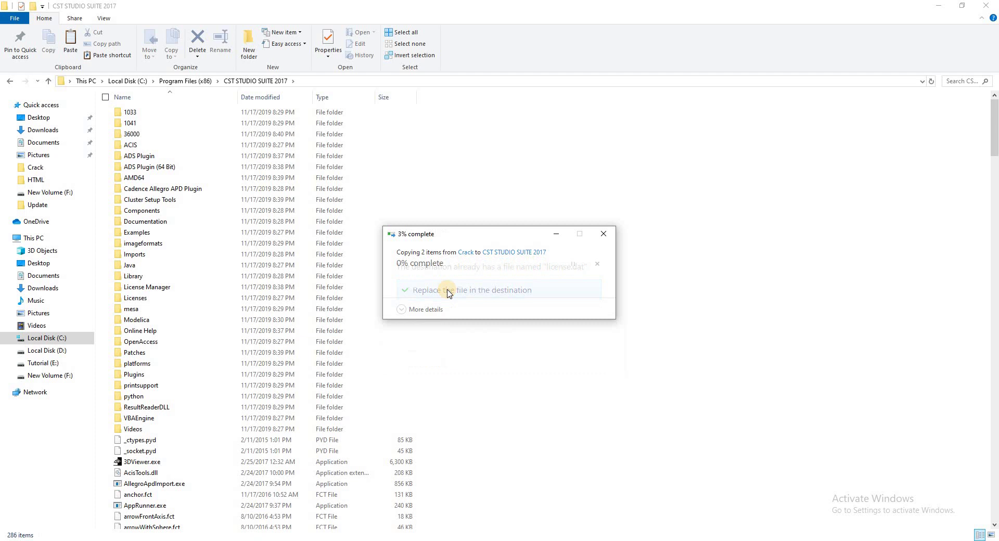
scroll(314, 415, down, 20)
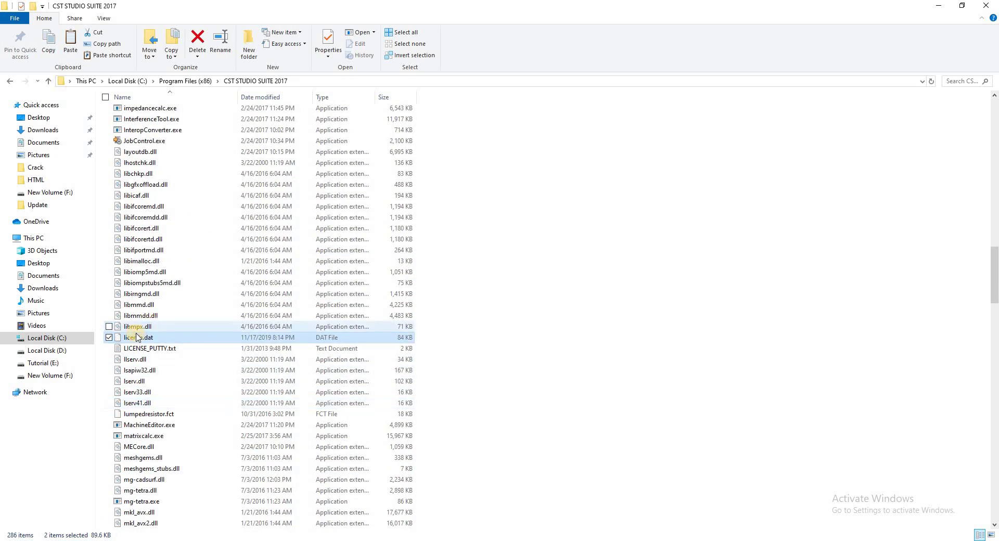
- Open license.dat in Notepad++ and highlight the SERVER host name DESKTOP-N0F2MC5
right_click(141, 338)
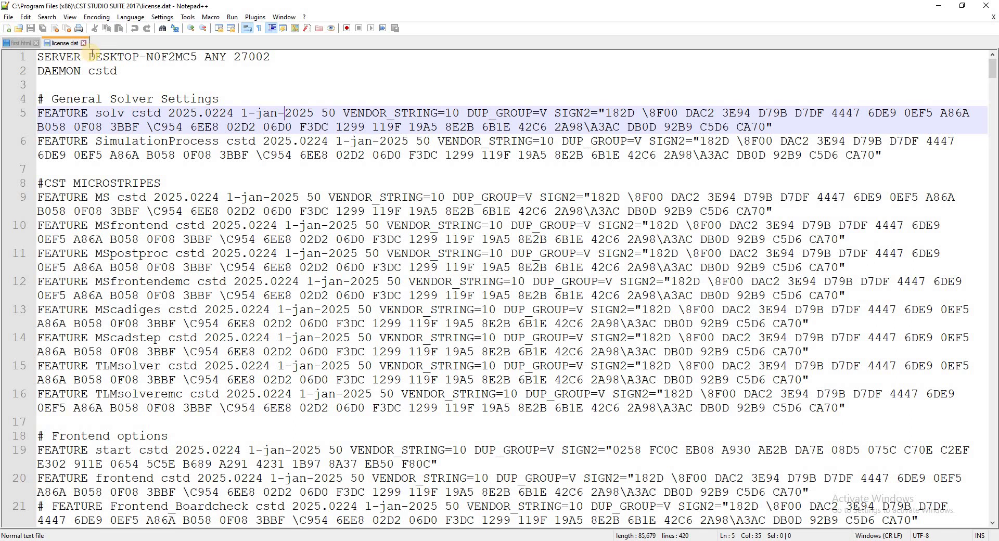
drag(89, 56, 197, 57)
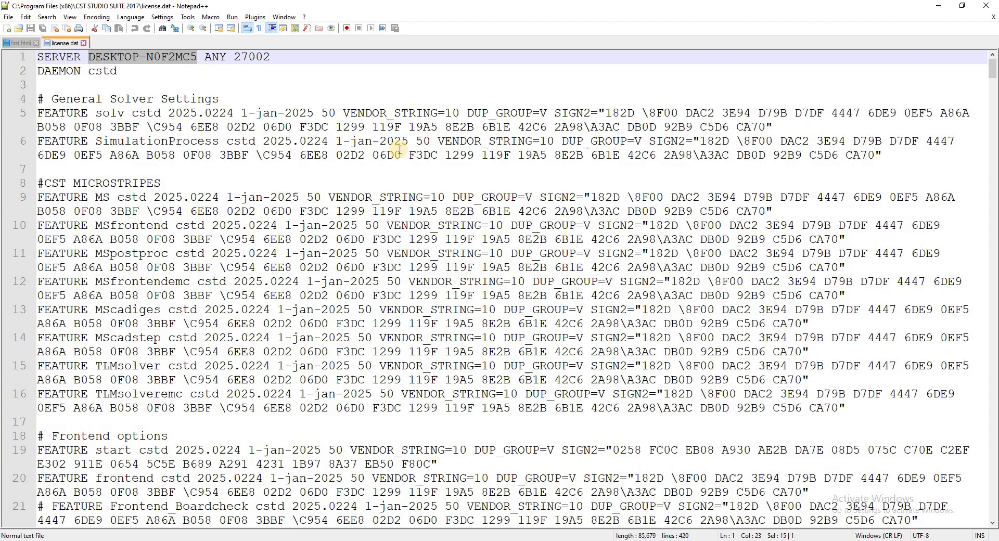
click(961, 5)
key(alt+Tab)
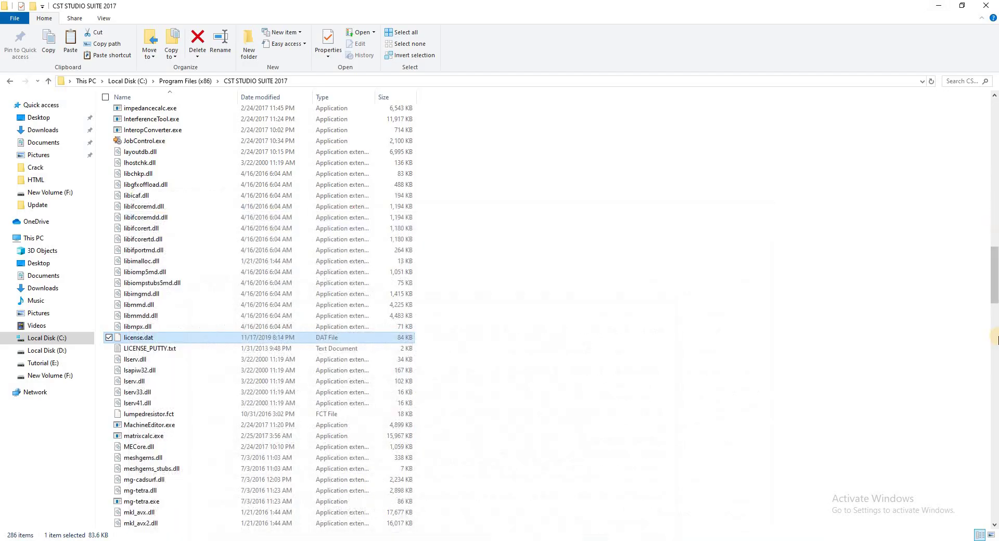
- Copy the full computer name from This PC's system properties, then close the windows
key(super+d)
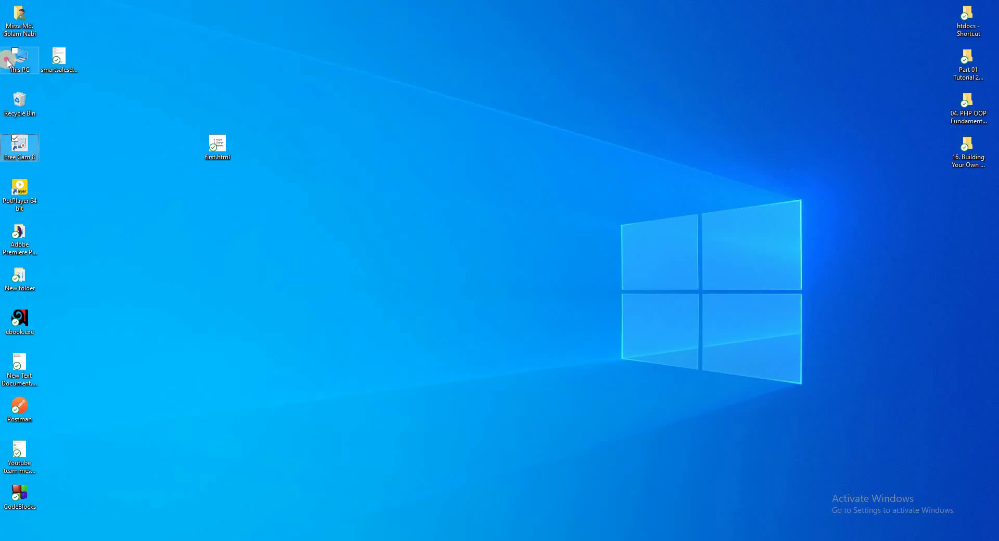
right_click(6, 59)
click(55, 181)
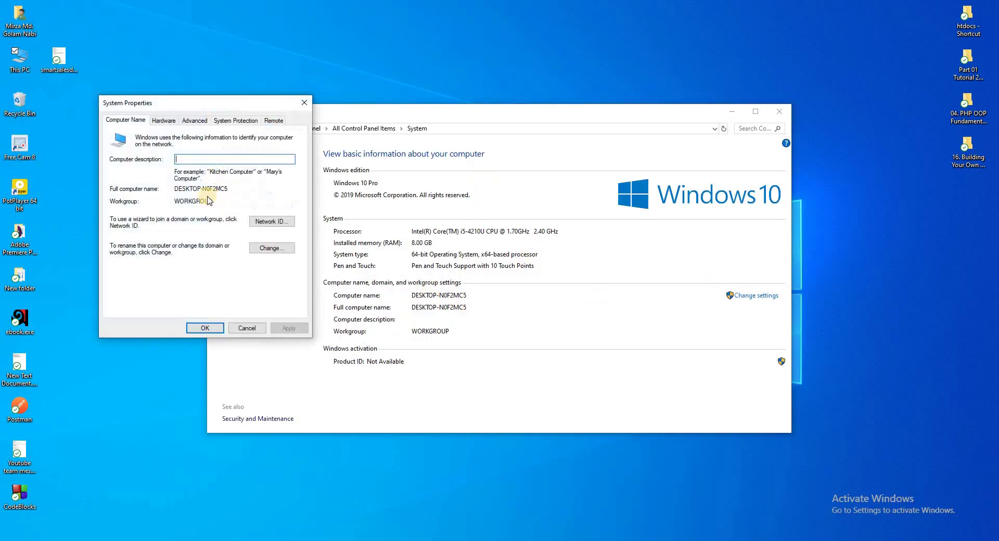
drag(177, 187, 219, 188)
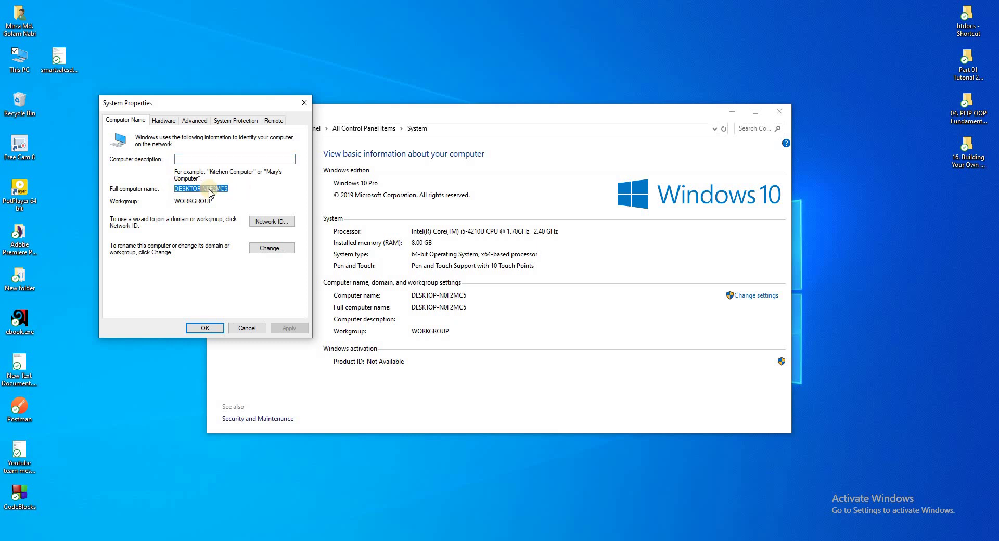
right_click(210, 189)
click(145, 222)
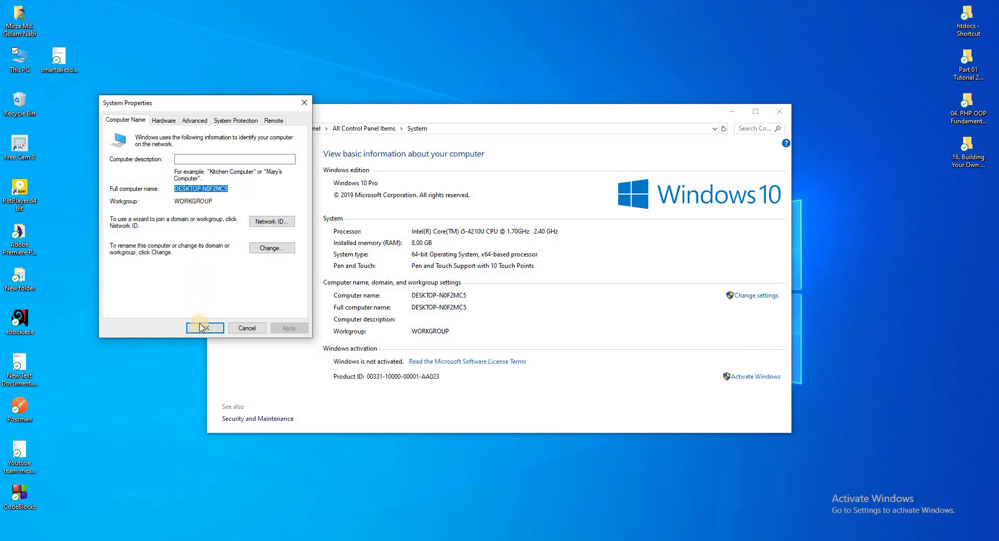
click(779, 112)
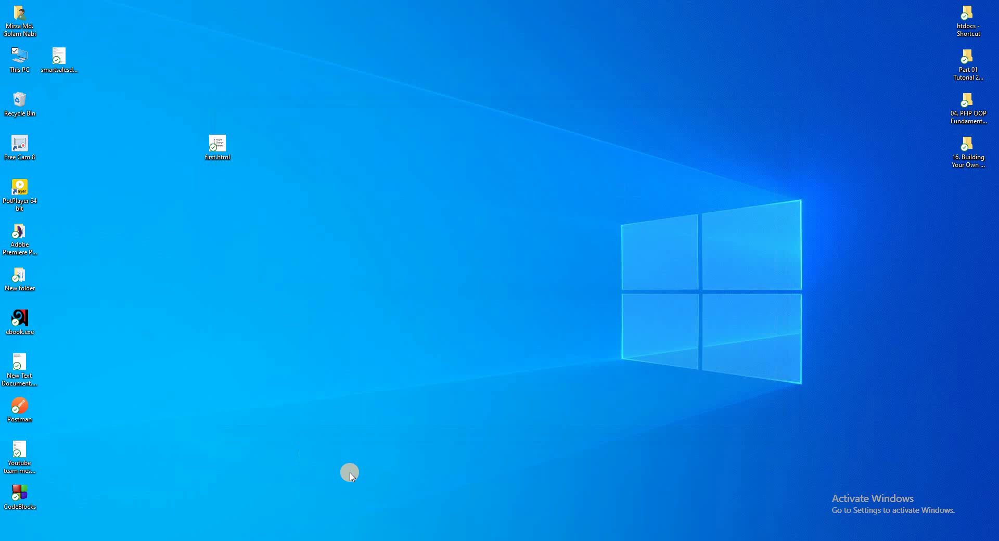
- Paste the computer name over the host name on license.dat's SERVER line
click(369, 507)
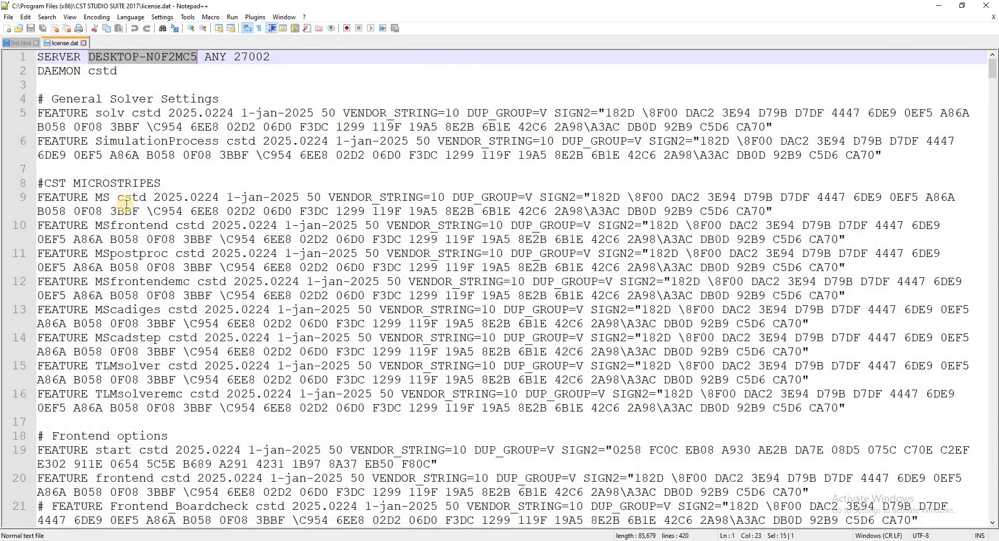
right_click(144, 54)
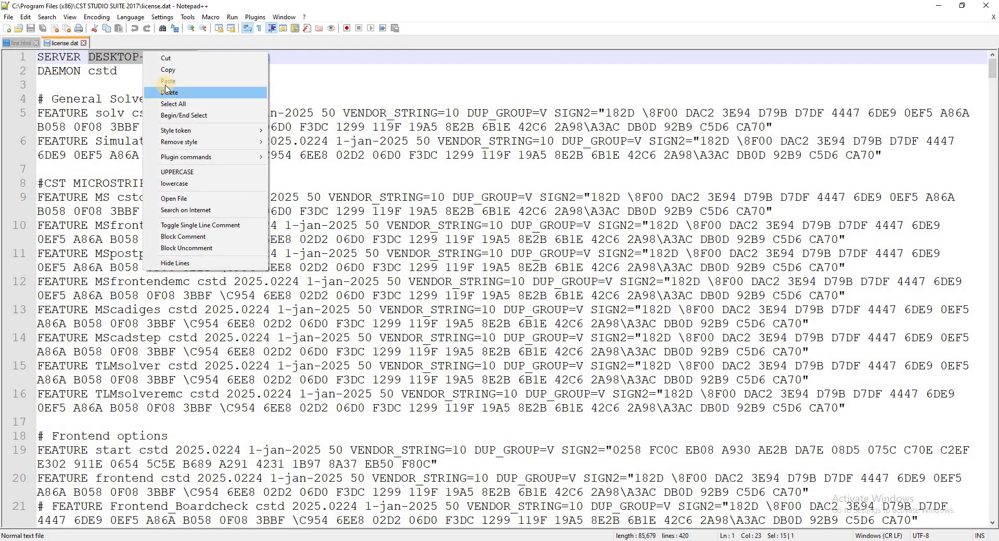
click(325, 85)
drag(88, 57, 193, 54)
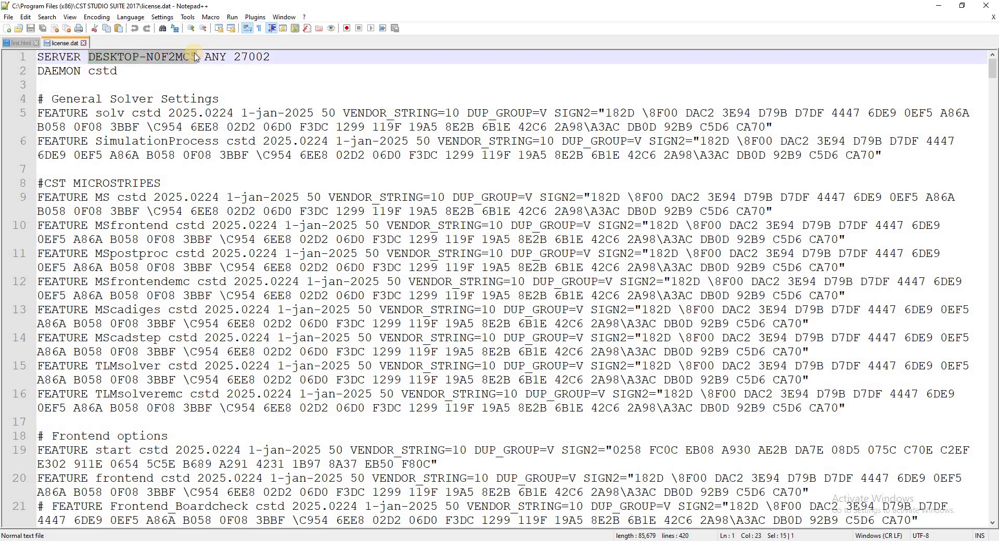
key(ctrl+v)
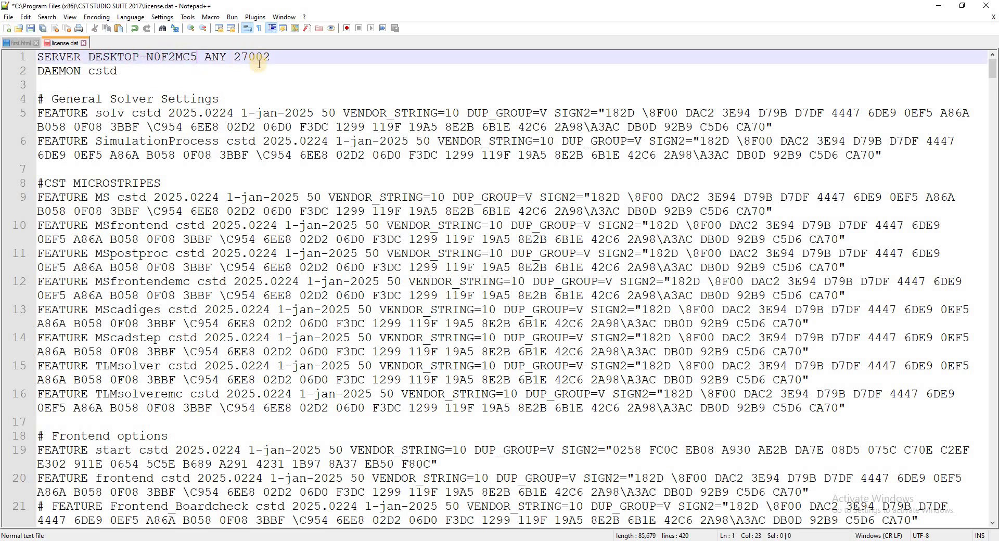
- Check the 2025 expiry dates in license.dat and save the file
double_click(288, 112)
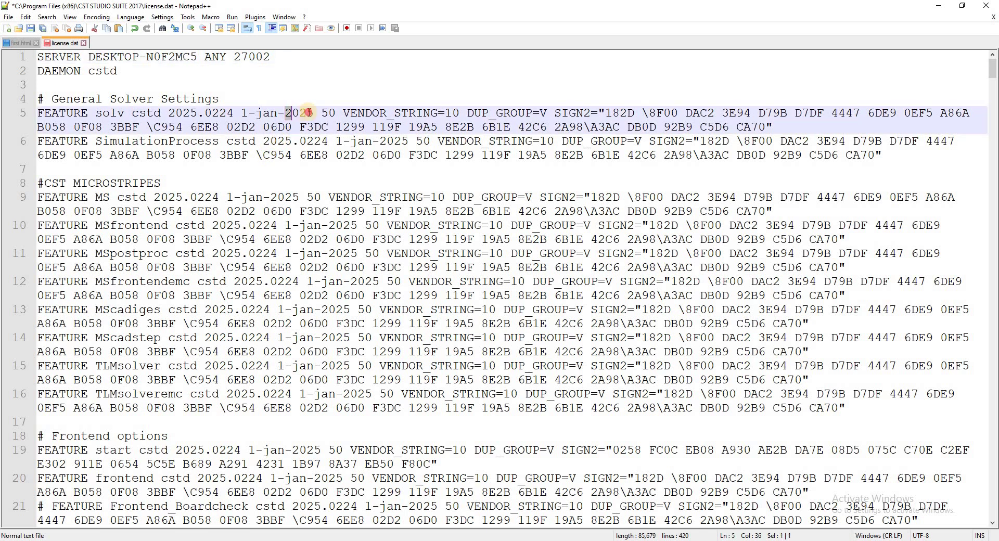
click(306, 155)
double_click(288, 112)
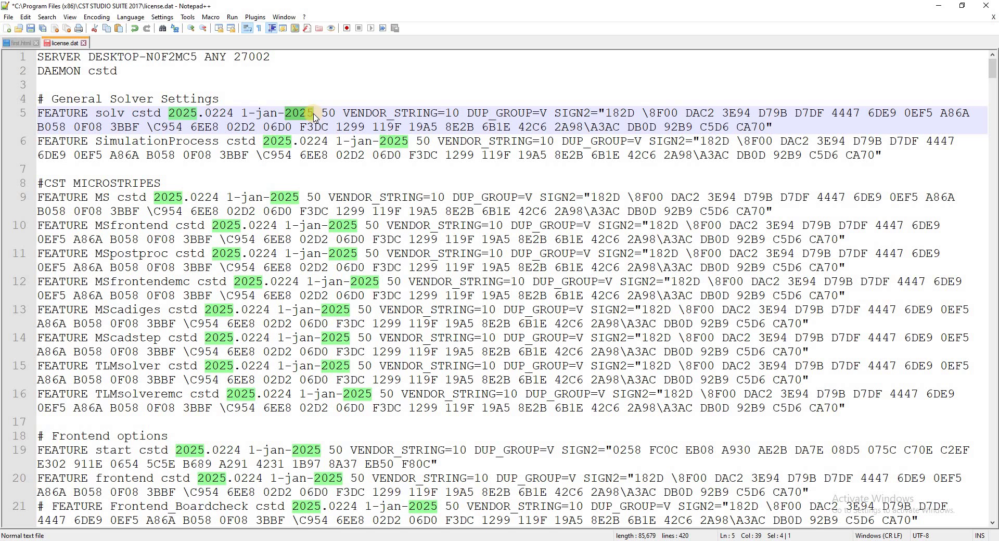
click(305, 109)
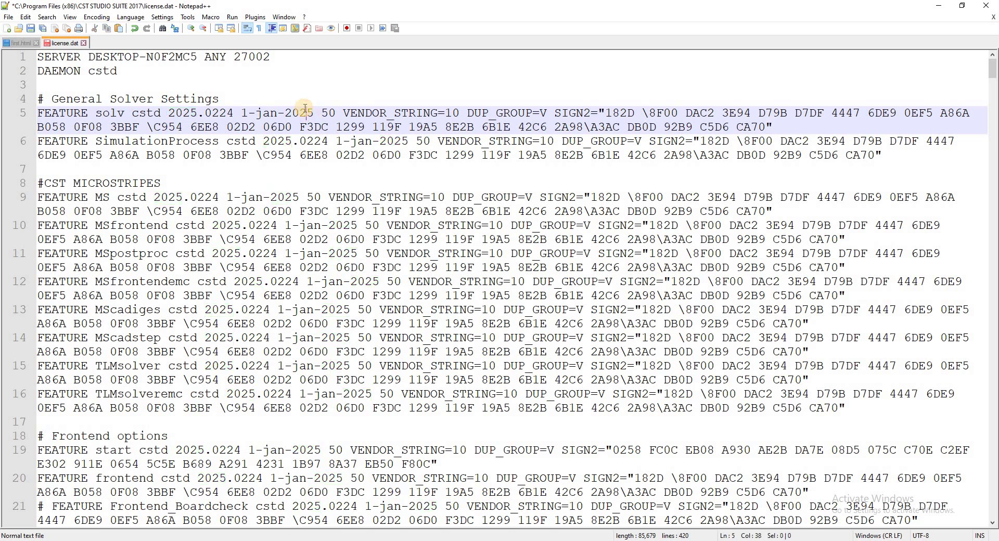
double_click(289, 112)
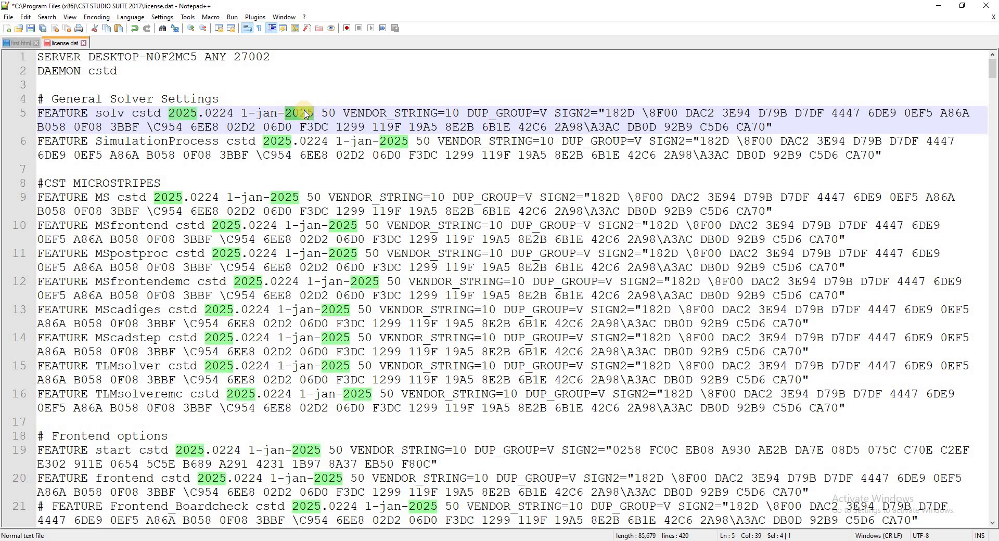
click(238, 85)
click(27, 31)
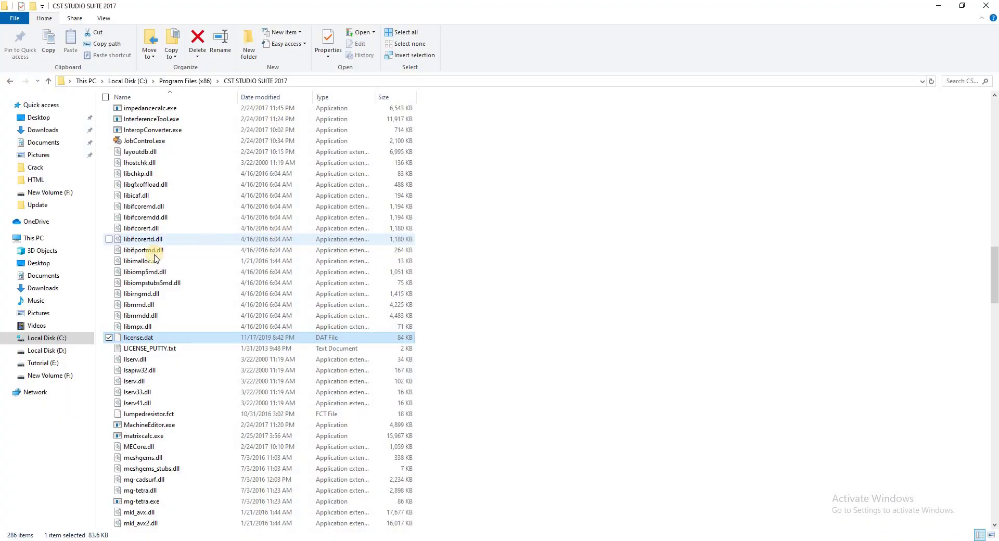
- Run CST_patch.exe from the CST STUDIO SUITE 2017 folder to open the CSTpatcher v0.11 console
scroll(164, 283, up, 10)
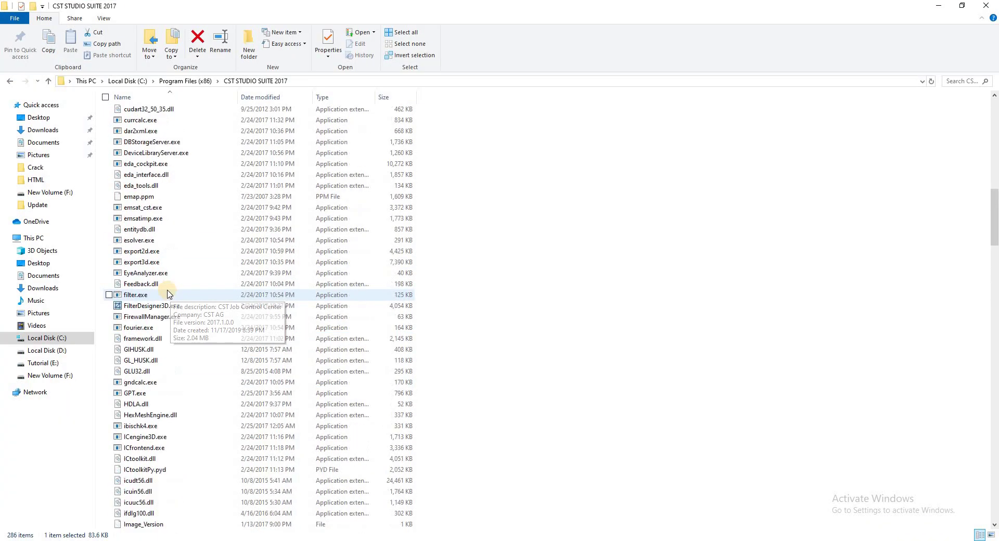
scroll(168, 295, up, 5)
double_click(148, 186)
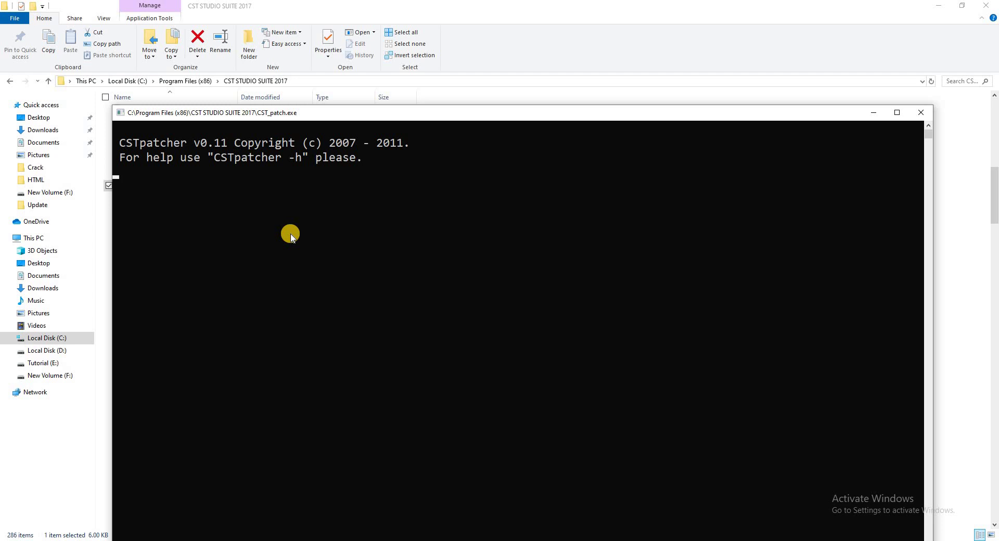
- Review the readme's license-file steps 6 and 6a in Notepad
click(957, 249)
key(alt+Tab)
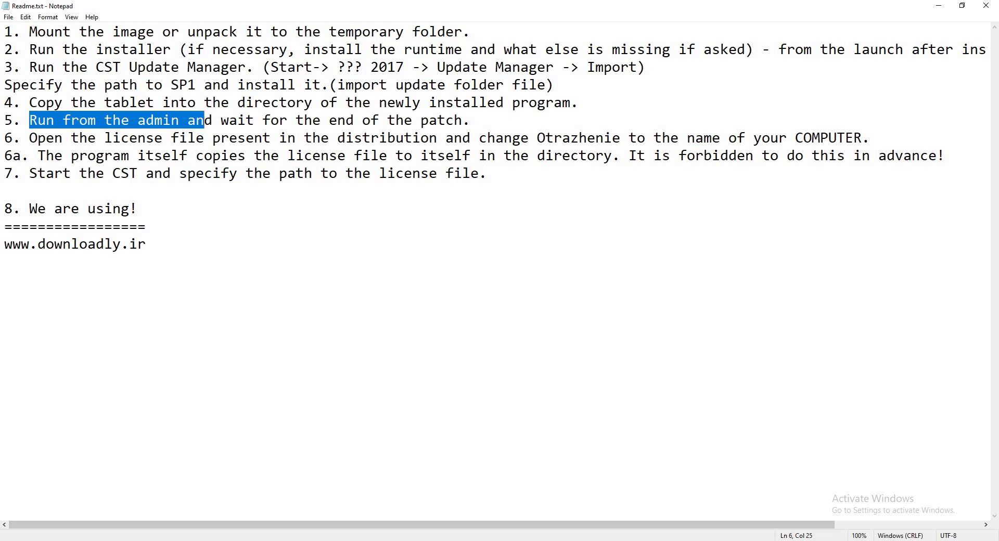
key(super)
click(256, 240)
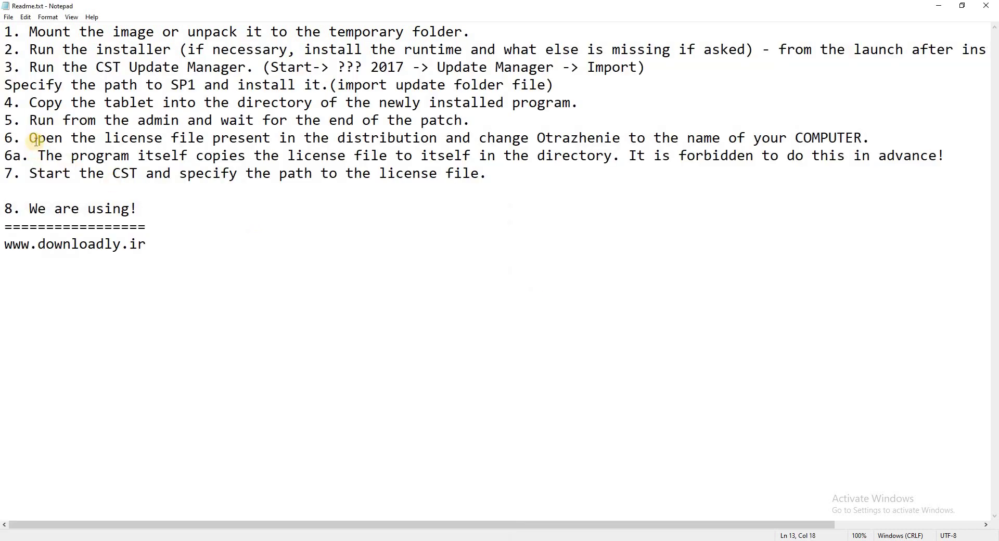
drag(35, 138, 419, 139)
click(208, 419)
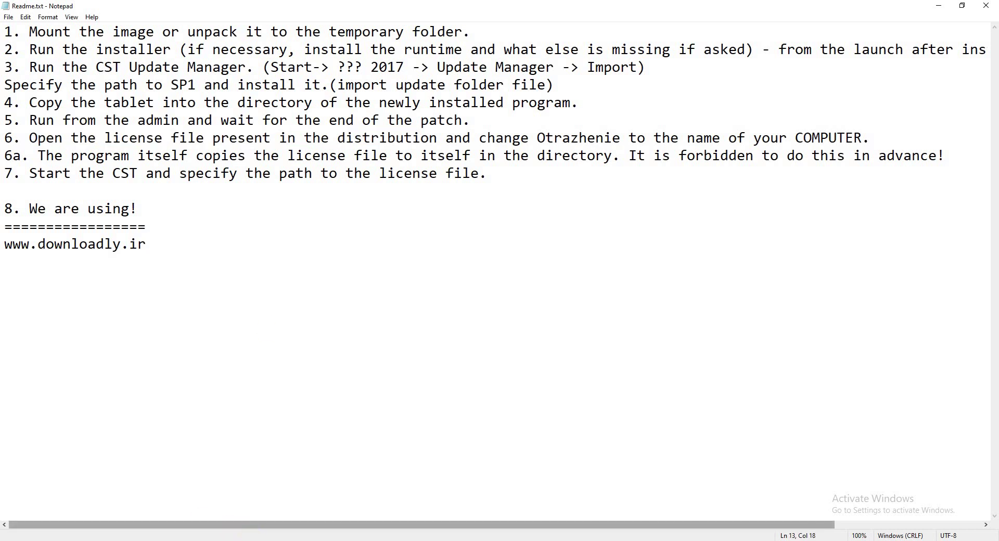
- Launch CST STUDIO SUITE 2017 from its group in the Start menu
key(super)
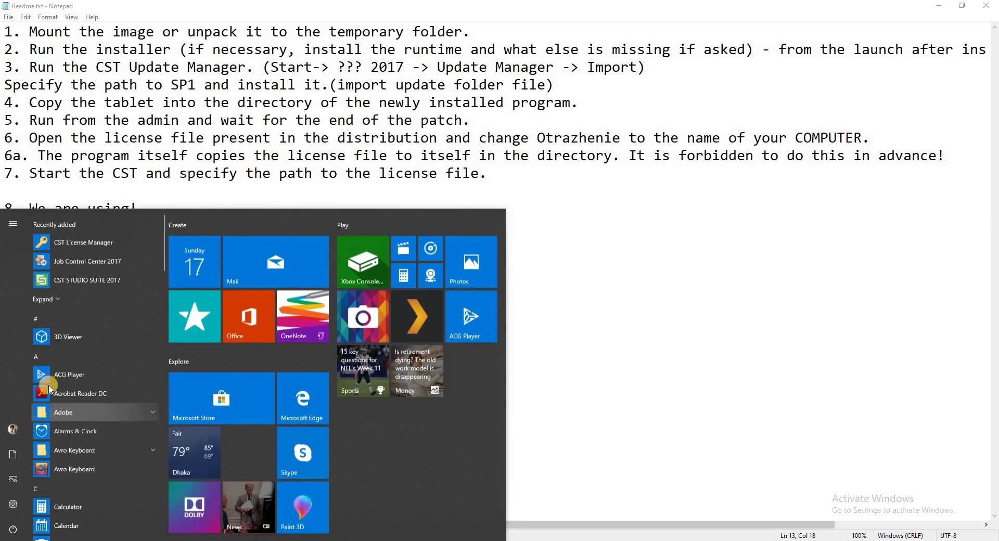
scroll(73, 345, down, 5)
scroll(73, 376, down, 1)
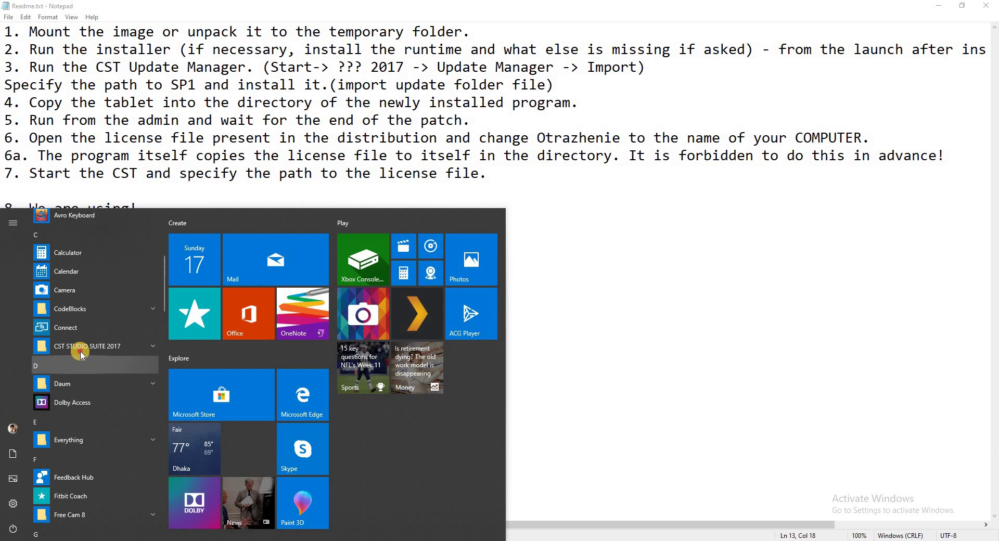
click(78, 346)
click(83, 423)
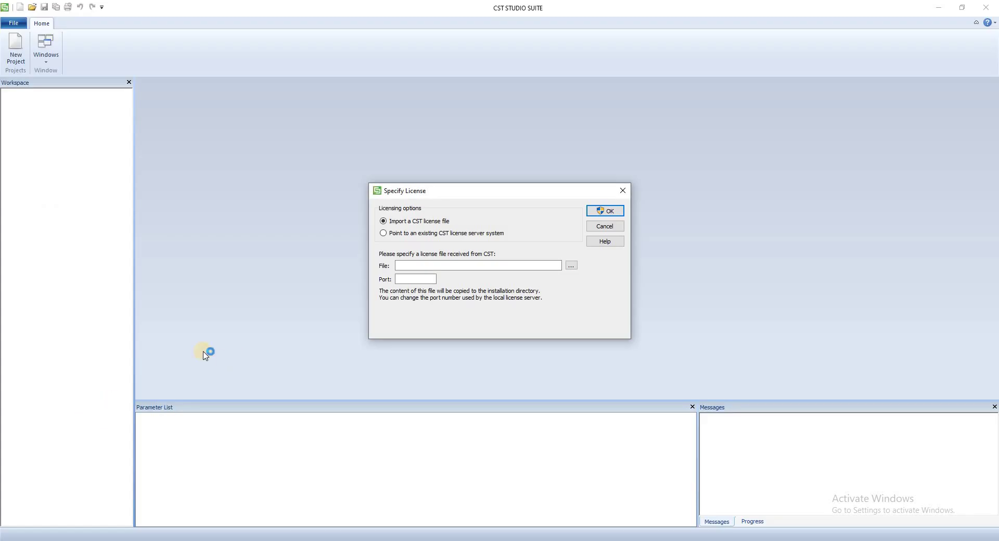
- Browse to license.dat in the Crack folder and open it in Notepad
click(573, 266)
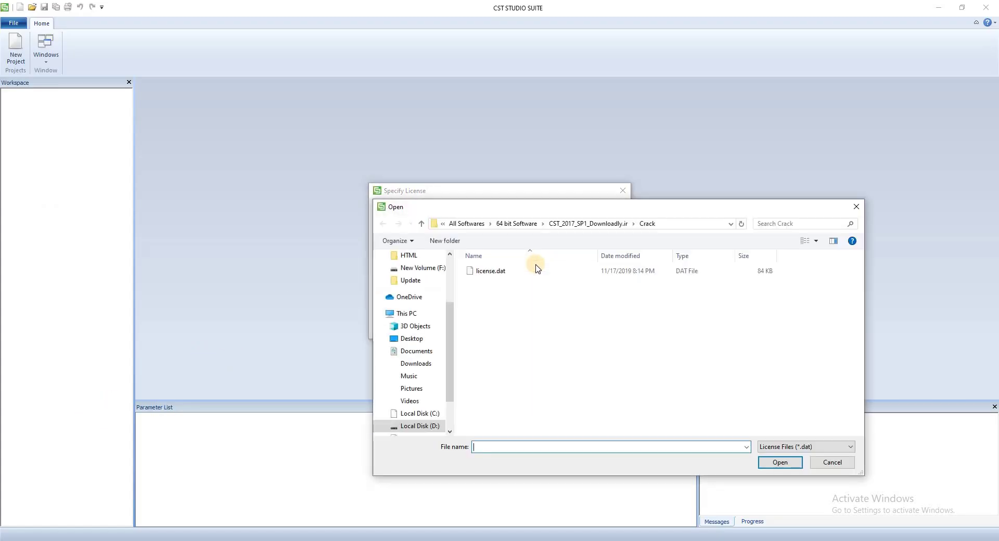
click(492, 272)
right_click(493, 273)
click(402, 295)
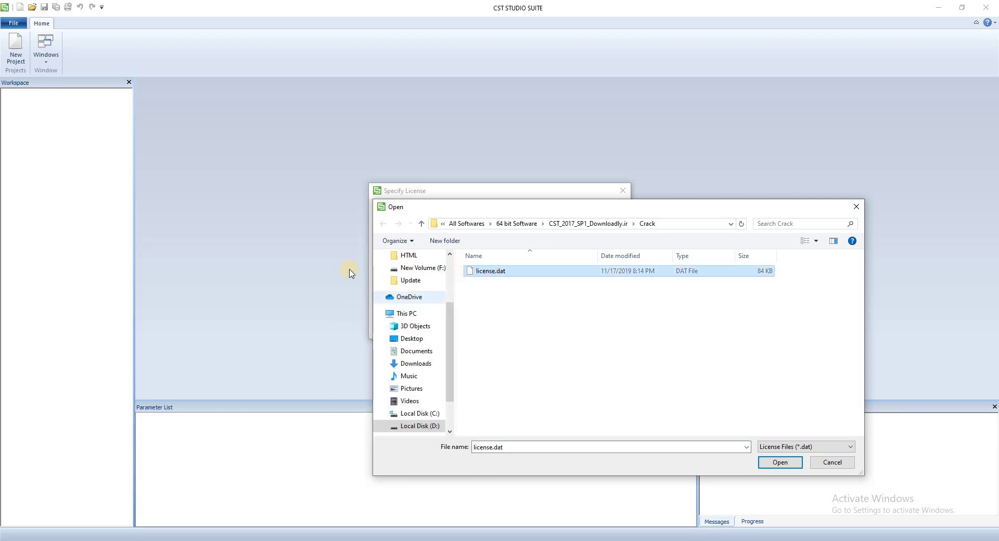
click(437, 182)
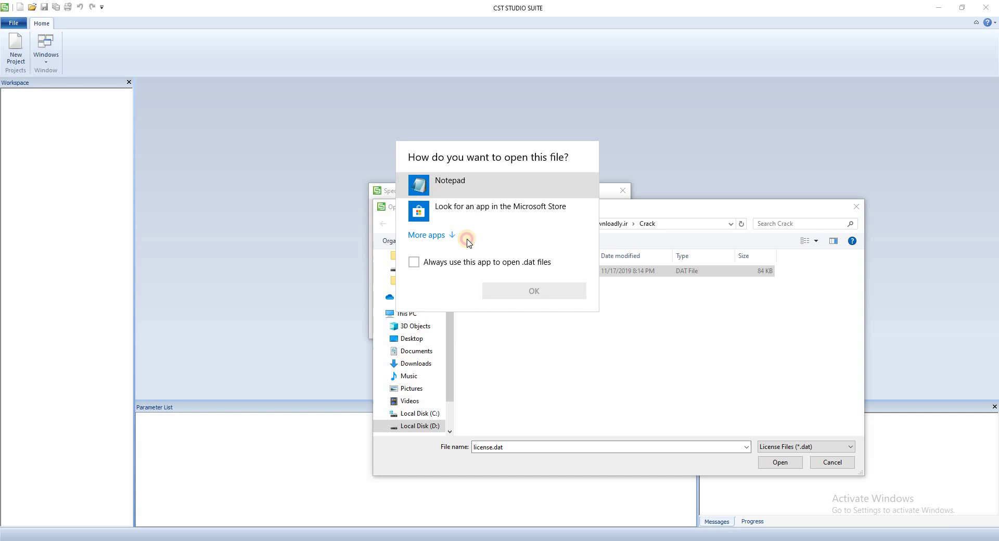
click(515, 291)
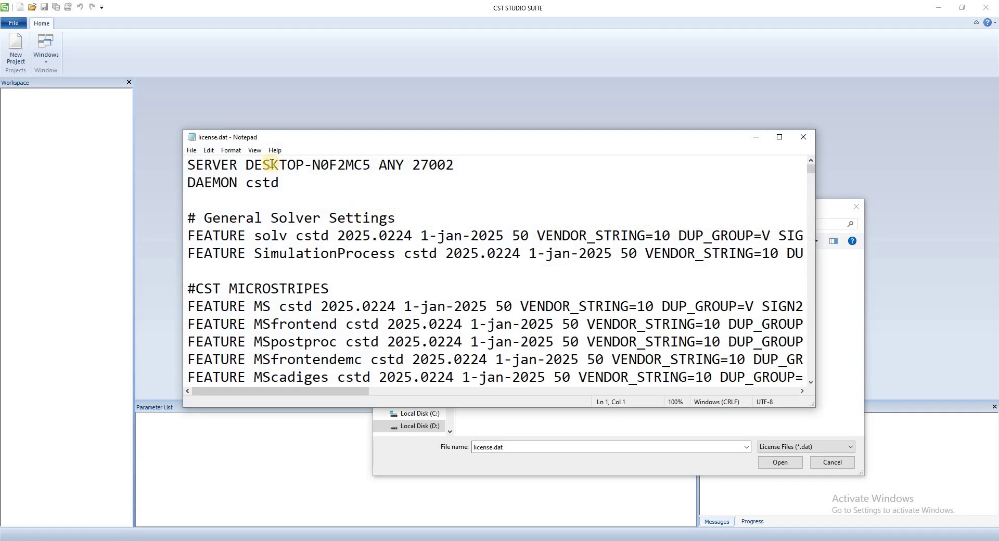
- Check the server hostname in license.dat, close Notepad, and import the file as the license
drag(245, 164, 370, 164)
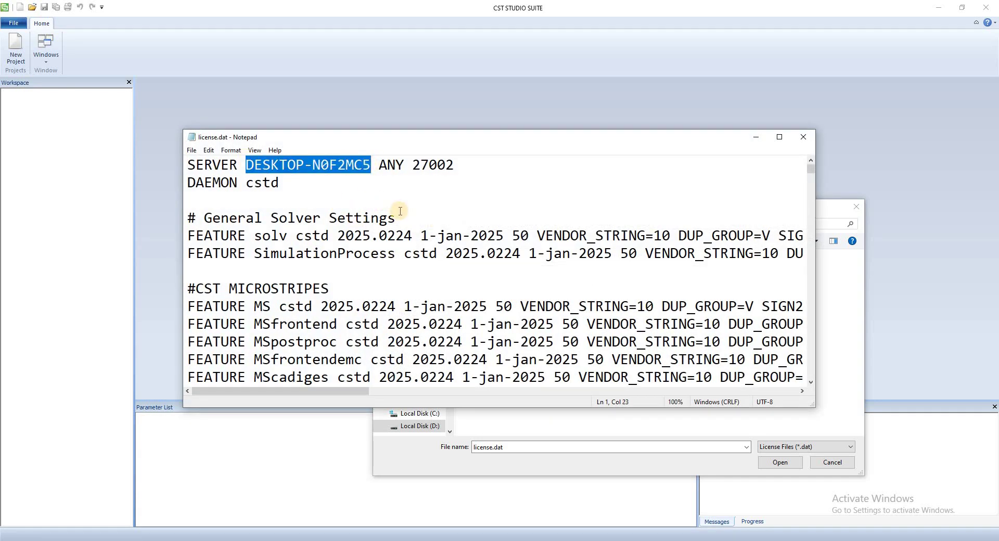
click(370, 200)
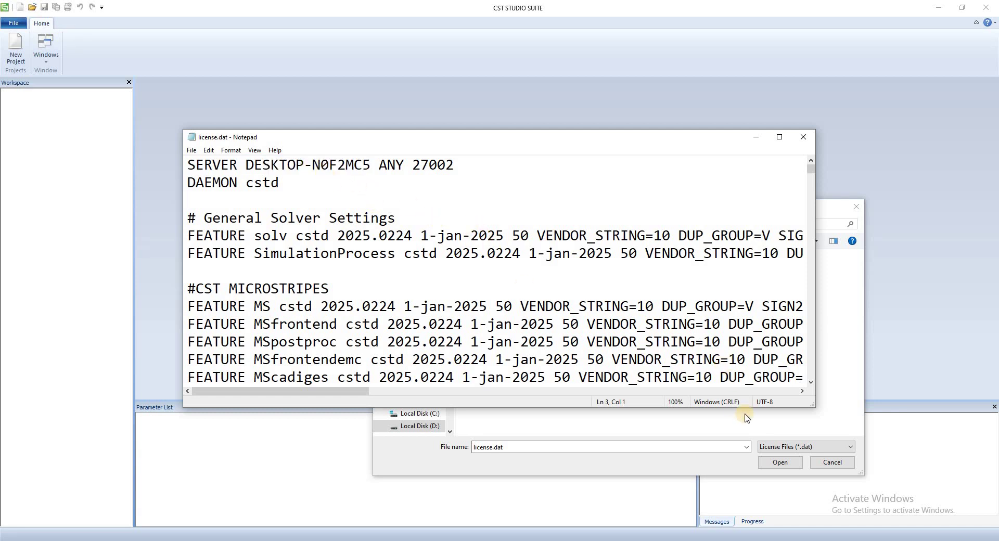
click(802, 136)
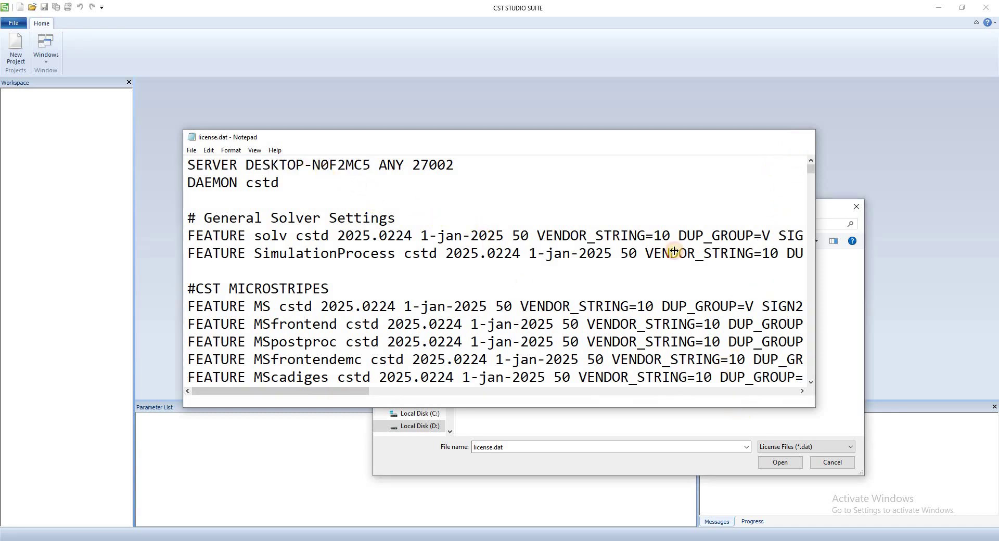
click(779, 462)
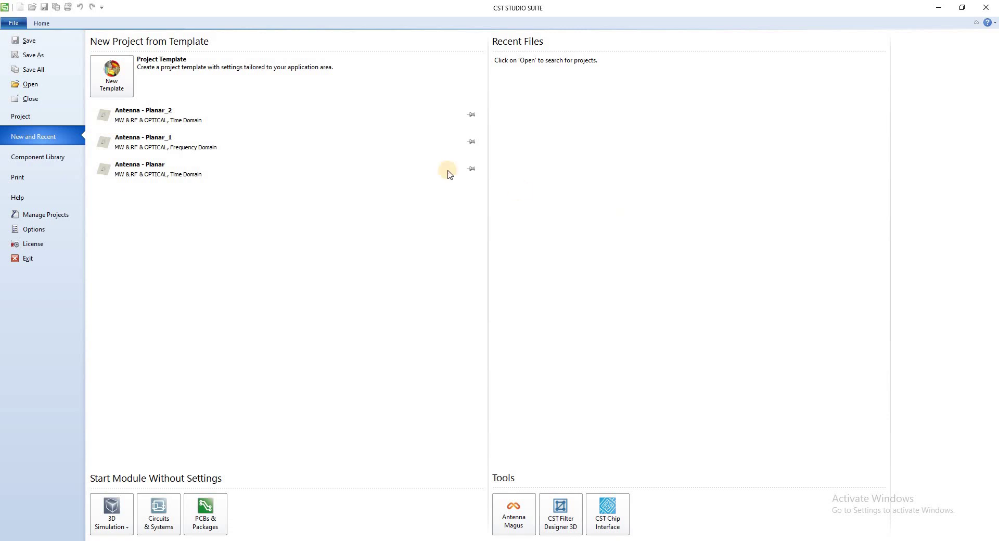
- Start a new template for MW & RF & OPTICAL > Antennas with the Planar (Patch, Slot, etc.) workflow
click(120, 76)
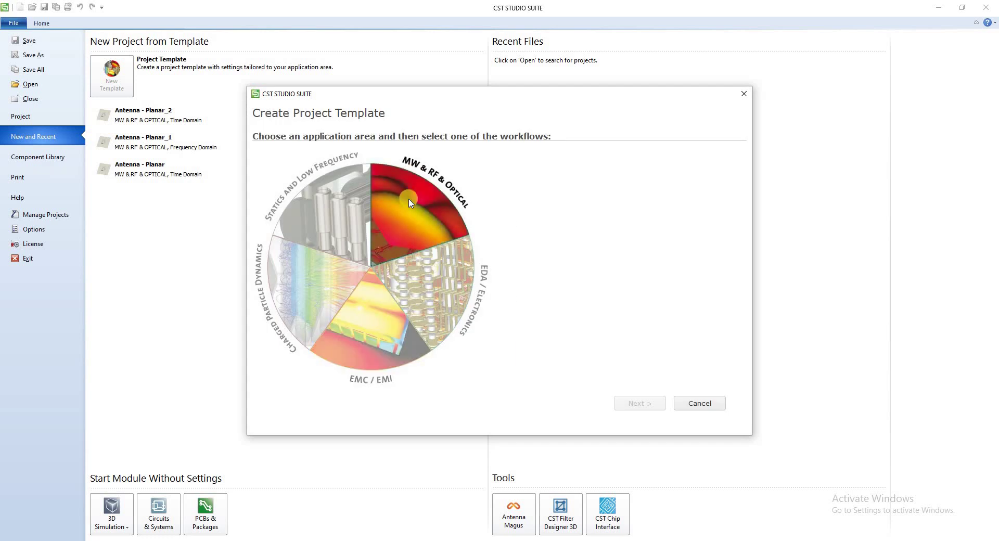
click(409, 203)
click(593, 170)
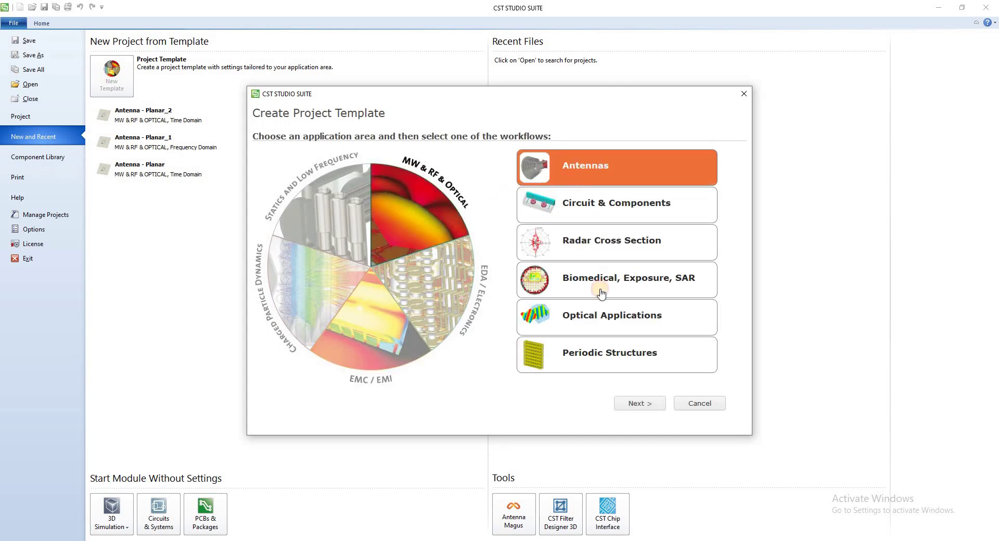
click(638, 403)
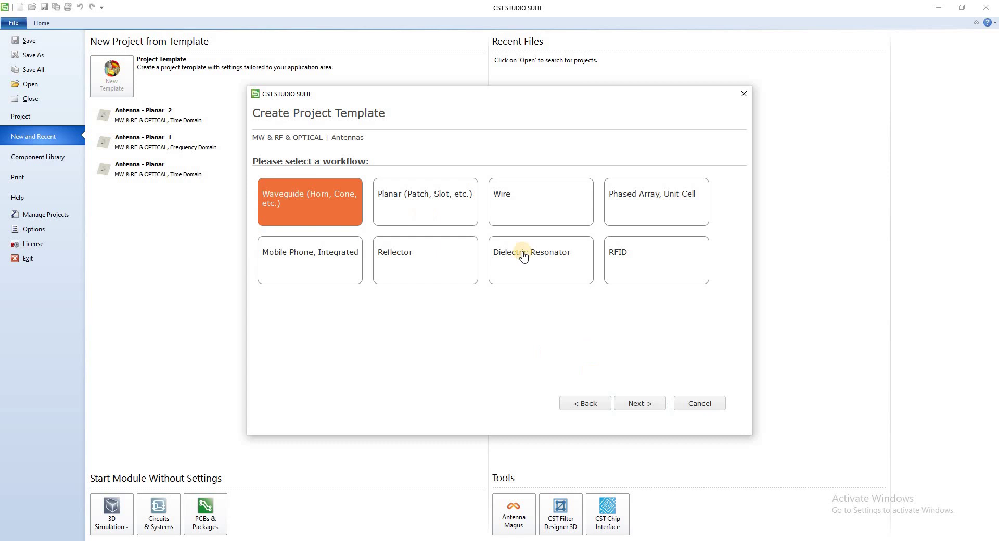
click(405, 210)
click(634, 405)
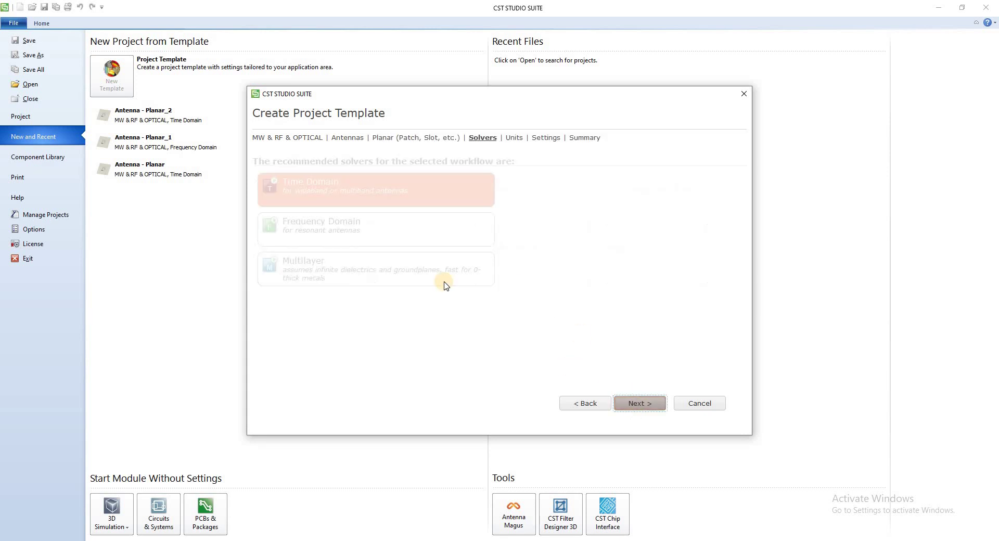
- Accept the Time Domain solver, default mm/GHz/ns units and settings, and finish to open Untitled_0
click(644, 406)
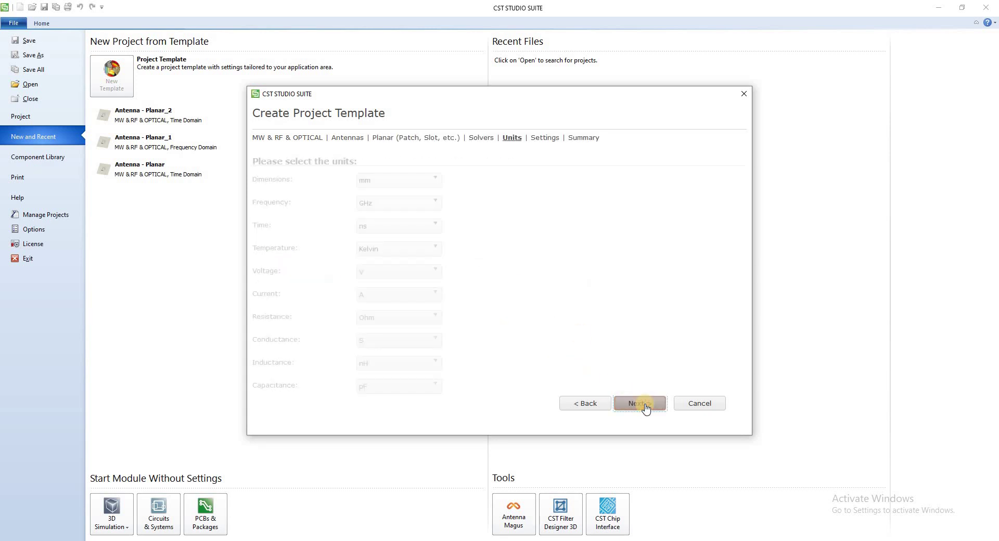
click(644, 406)
click(644, 407)
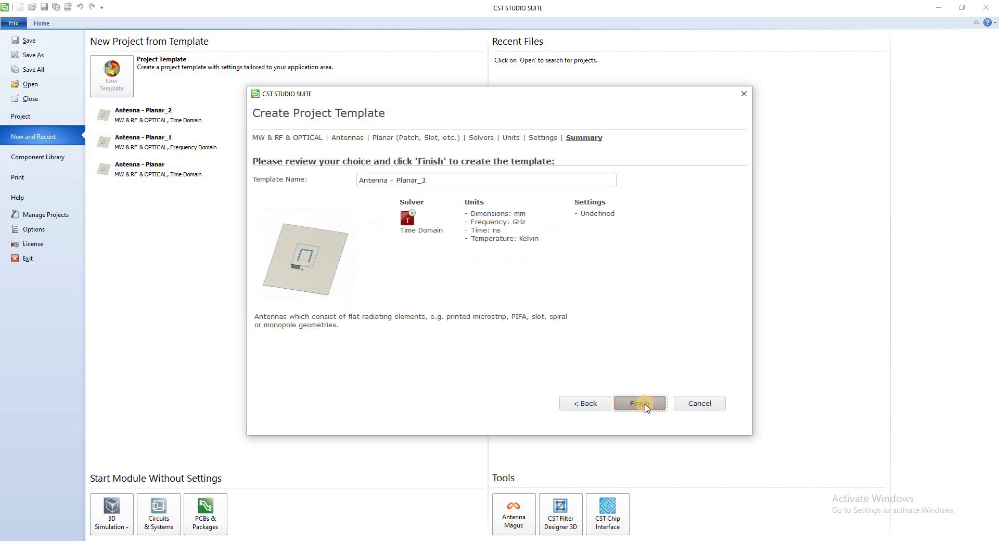
click(643, 406)
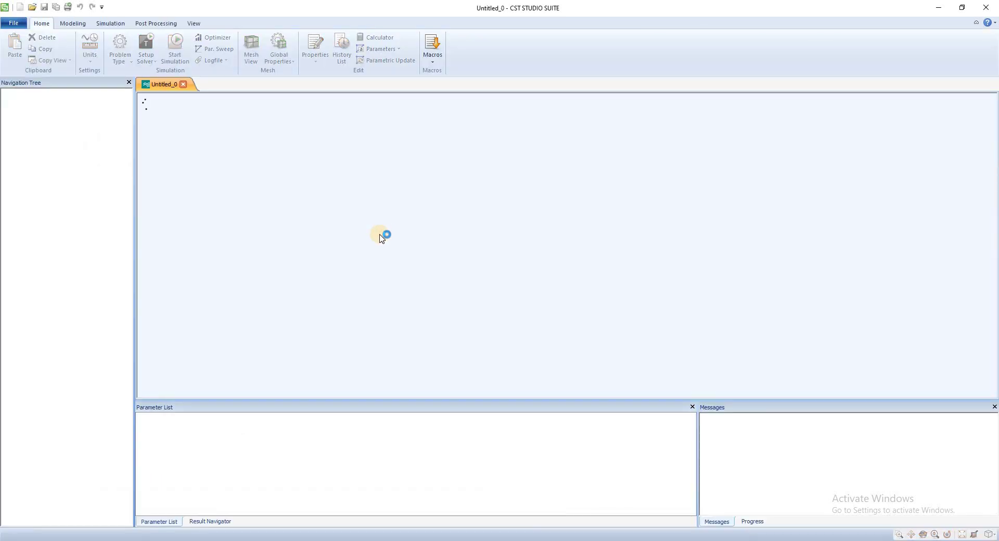